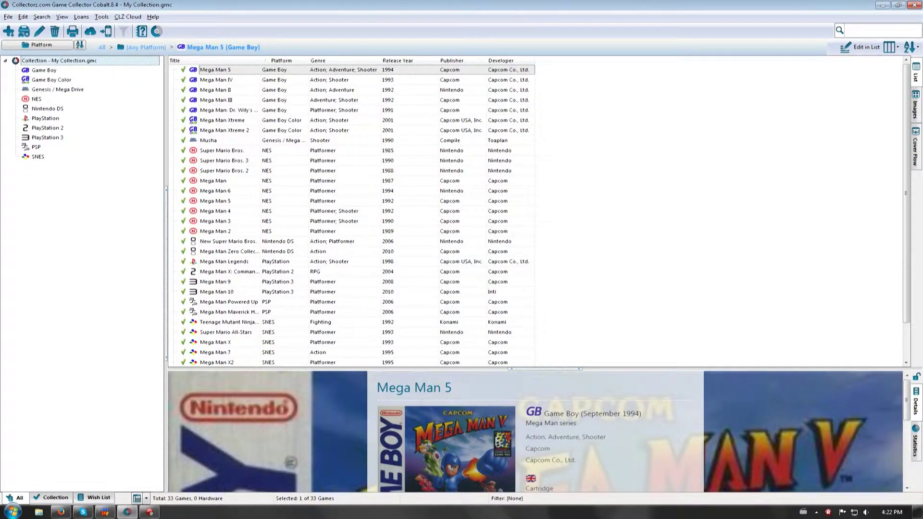
- Select Mega Man II for Game Boy and look through the full list of games
key("Down")
key("Down")
scroll(351, 212, "down", 2)
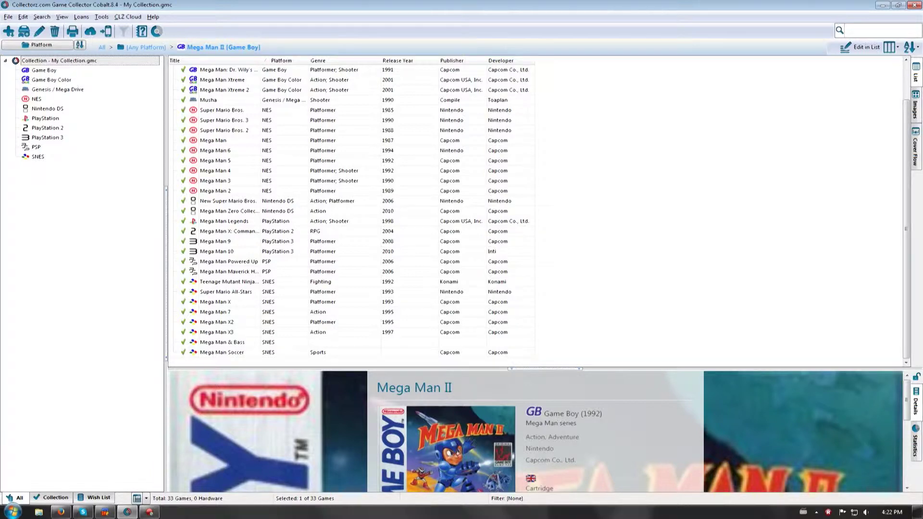
left_click(549, 370)
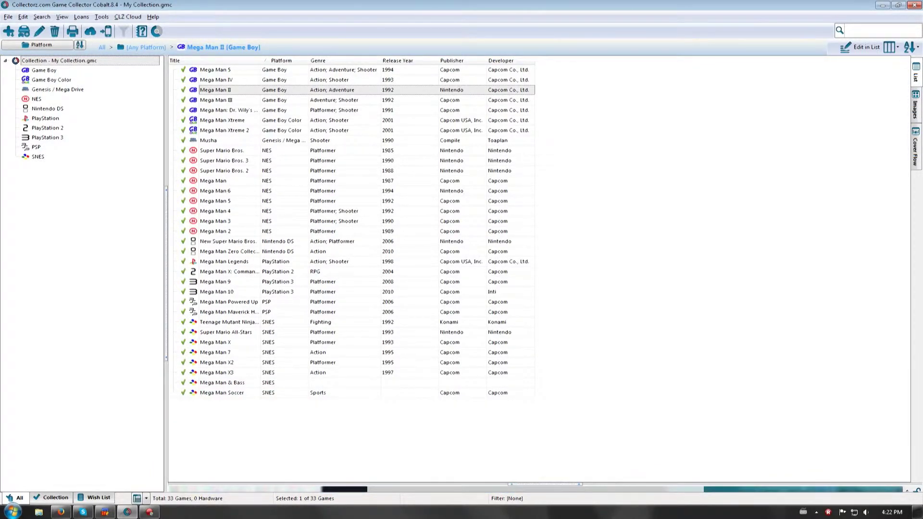
left_click(546, 485)
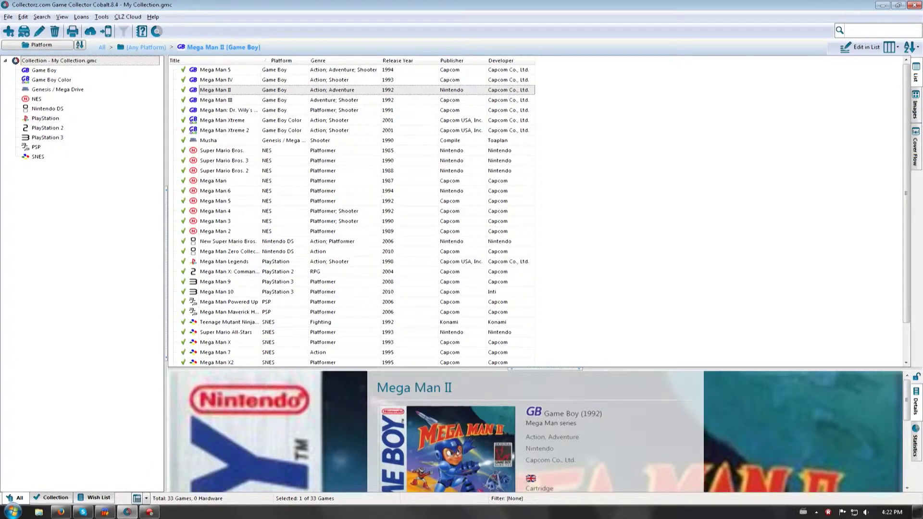
- Review the Collection and Wish List filters, check the panel layout options and return to showing all games
left_click(52, 498)
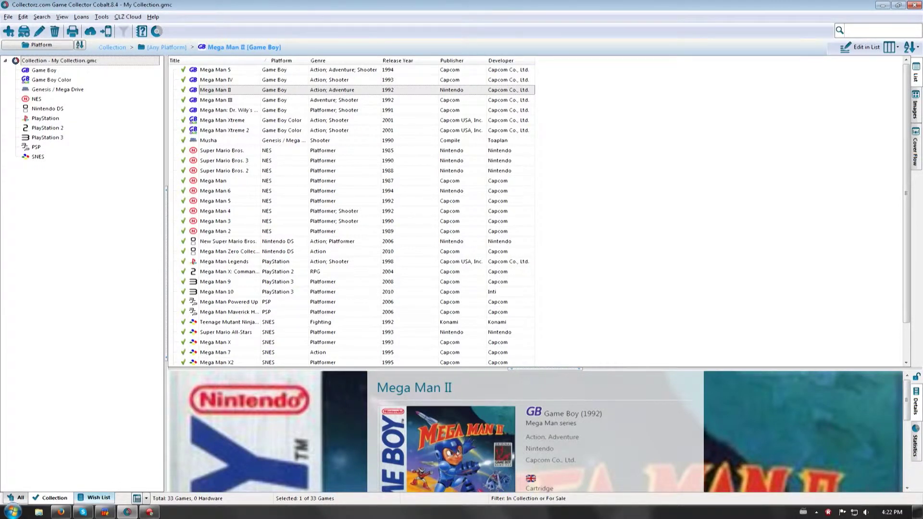
left_click(94, 497)
left_click(138, 499)
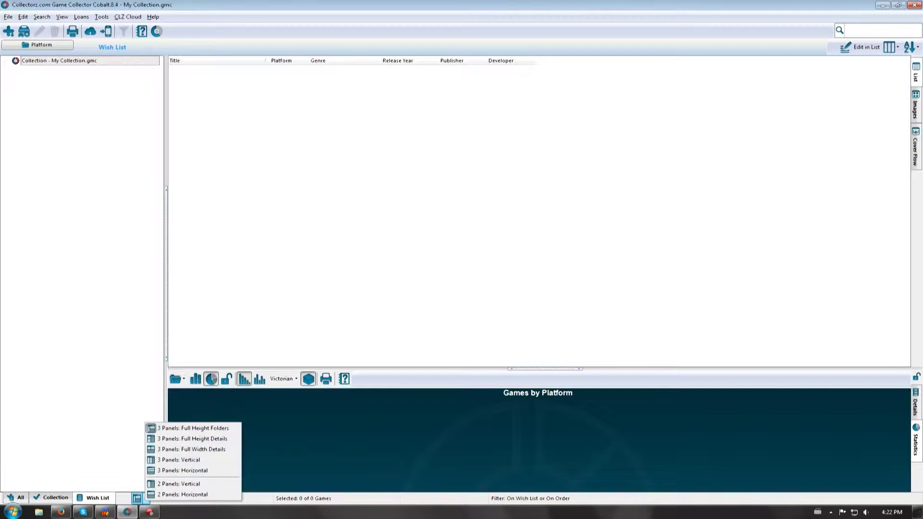
left_click(183, 495)
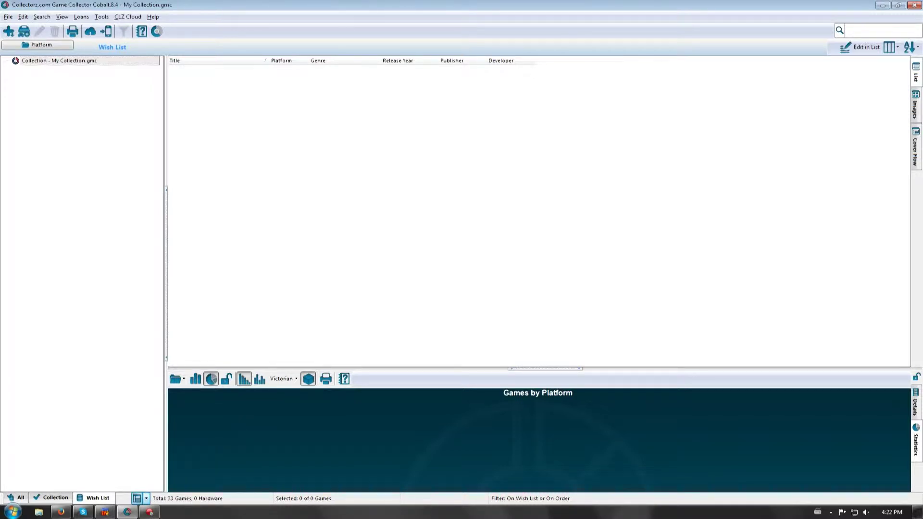
left_click(16, 498)
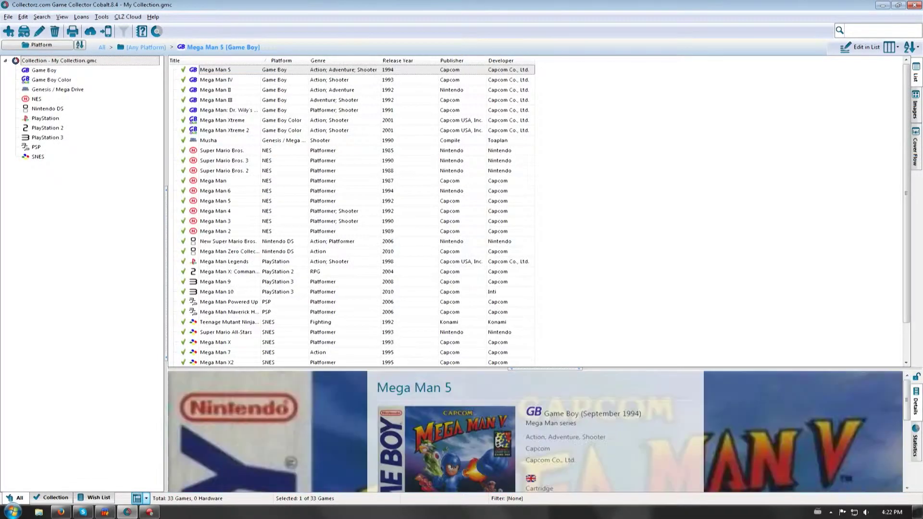
- Select Super Mario Bros. 3 for NES and enlarge the details pane to about half of the window height
left_click(223, 80)
left_click(215, 90)
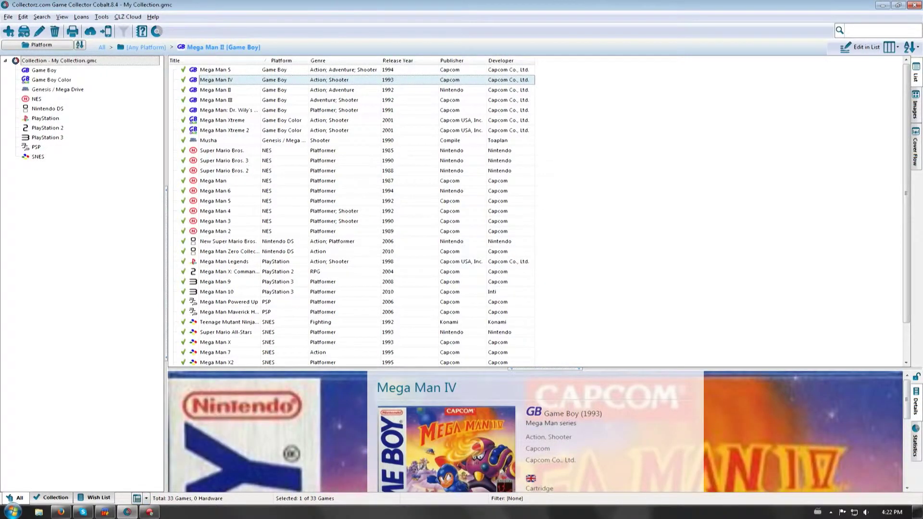
left_click(224, 160)
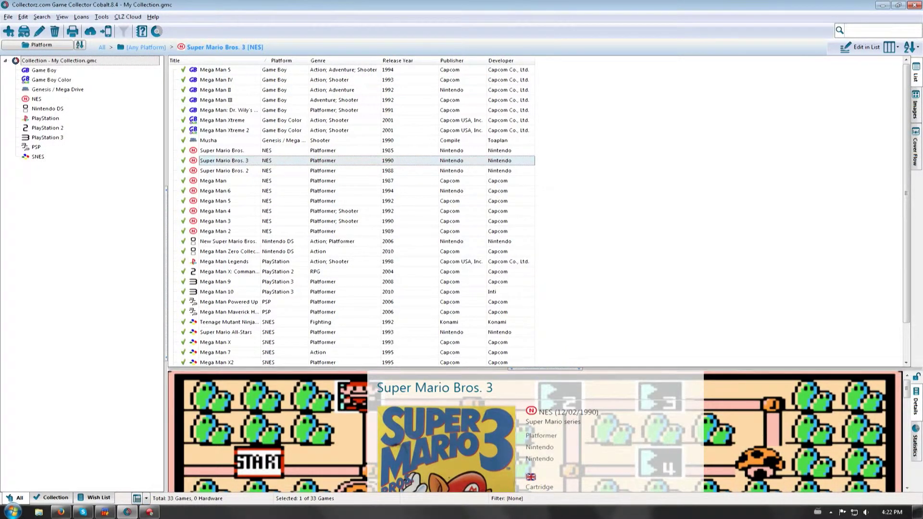
left_click_drag(545, 369, 545, 249)
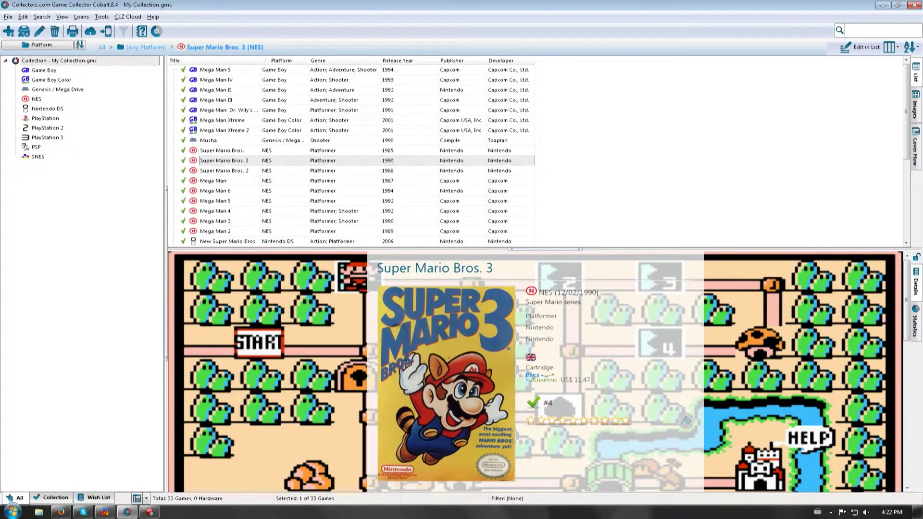
- Examine the Super Mario Bros. 3 details down to the images and view its backdrop in an enlarged window
scroll(537, 372, "down", 3)
scroll(531, 386, "down", 5)
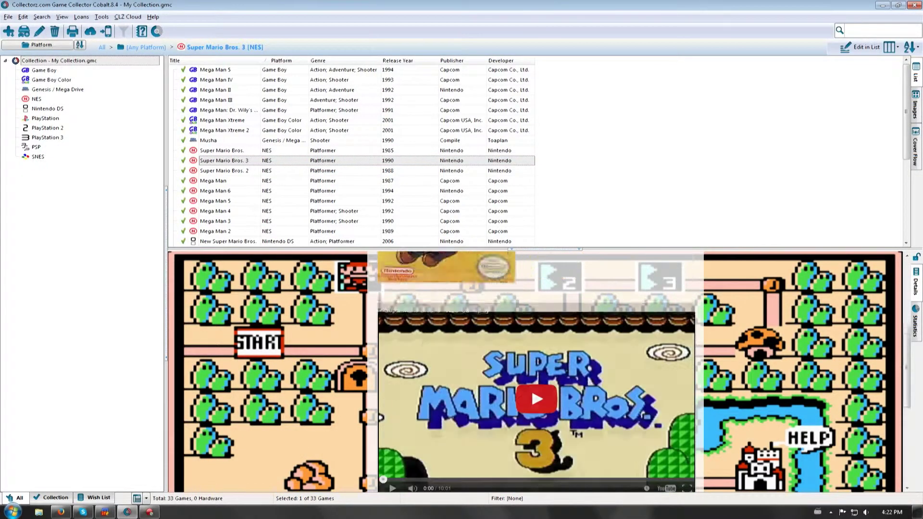
scroll(537, 372, "down", 2)
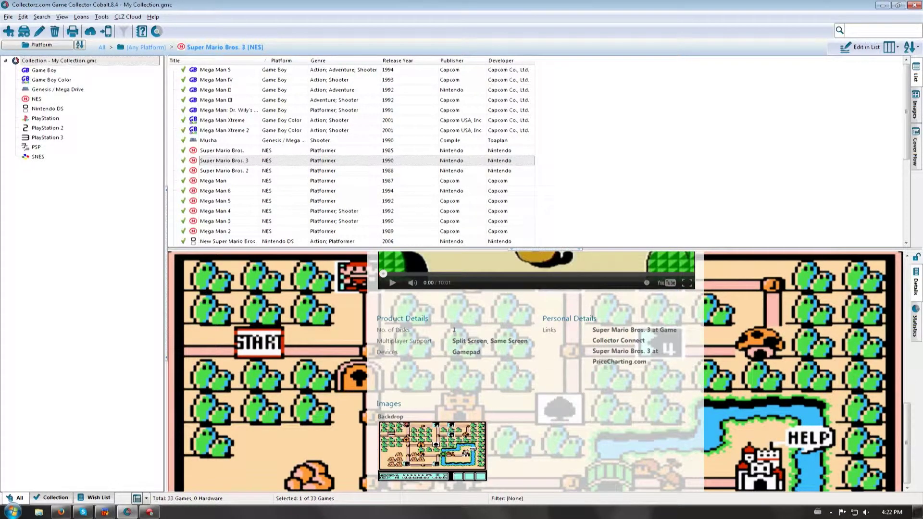
left_click(466, 453)
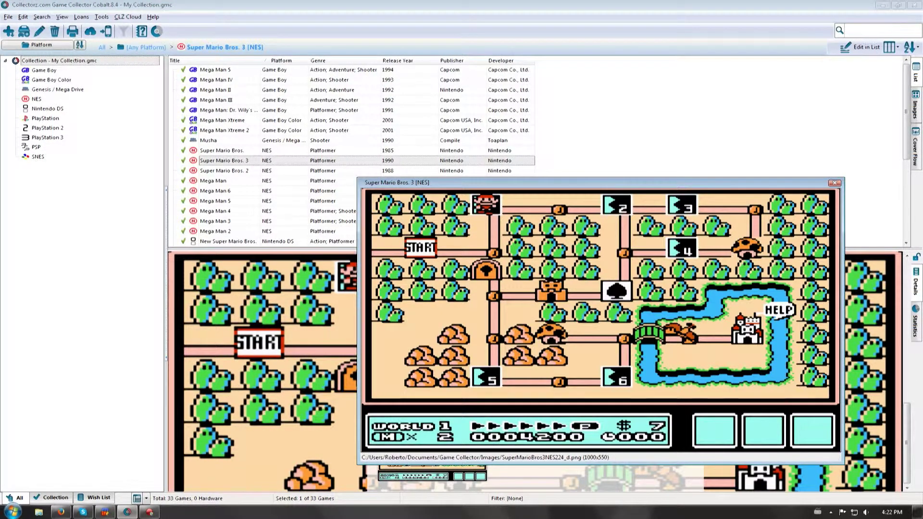
key("Escape")
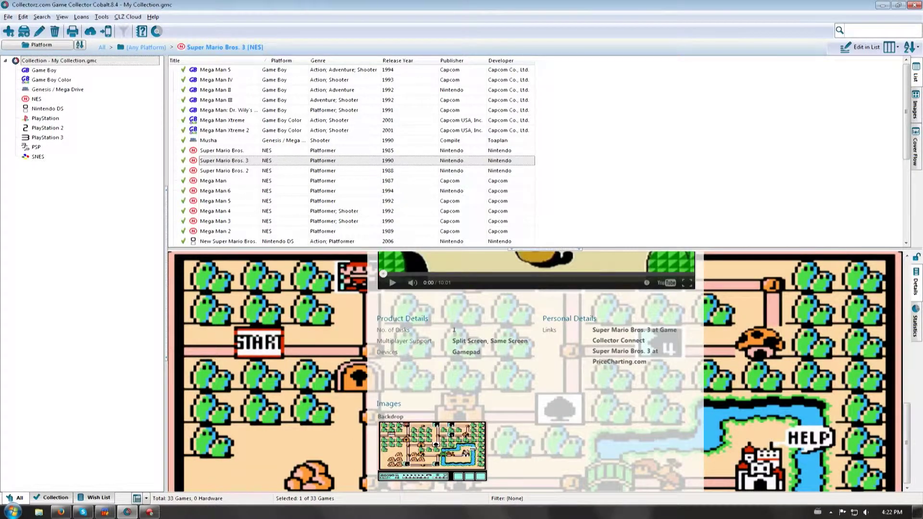
- Examine the details of Mega Man 6 for NES, including its video, product details and links
left_click(215, 191)
scroll(351, 154, "down", 3)
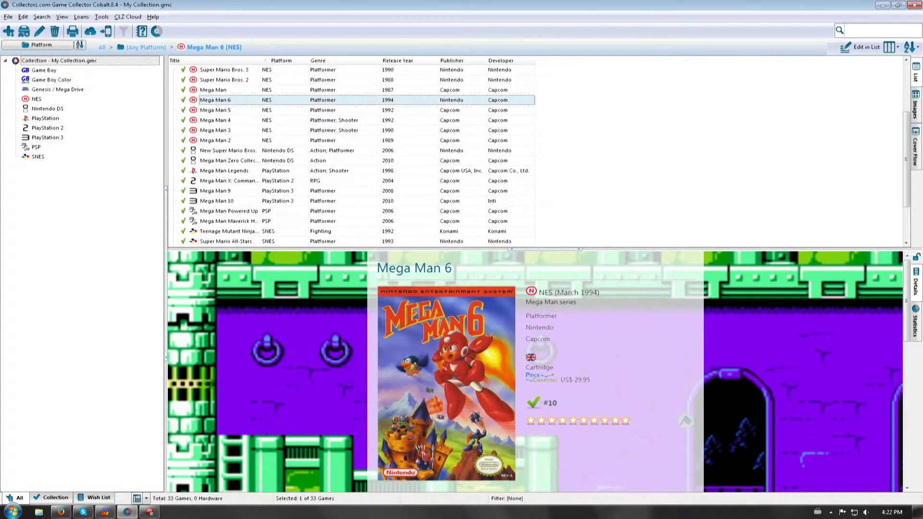
scroll(537, 372, "down", 6)
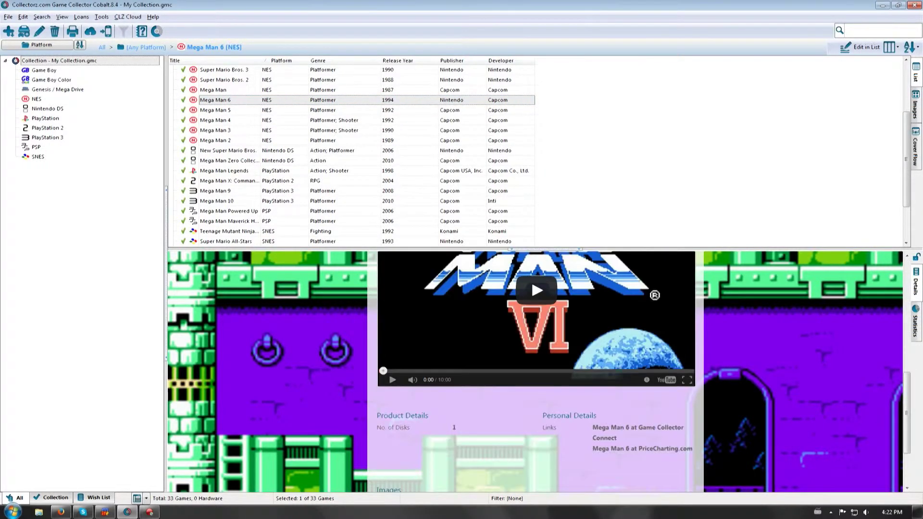
- Find Mega Man 9 for PlayStation 3 in the list and examine its details
scroll(351, 154, "down", 2)
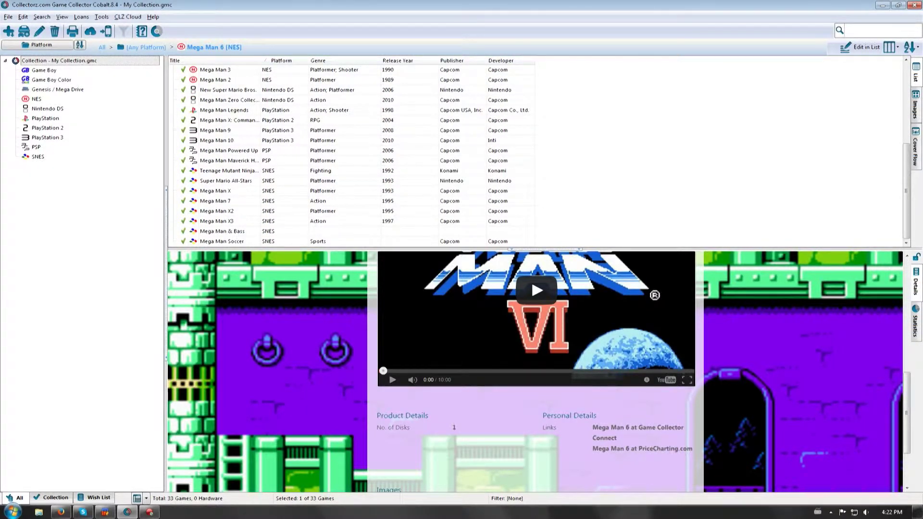
left_click(215, 130)
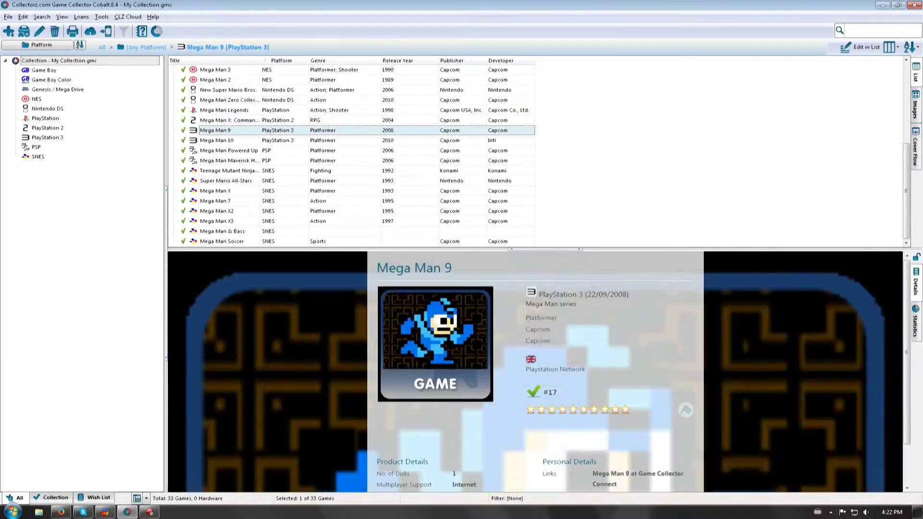
scroll(351, 154, "up", 1)
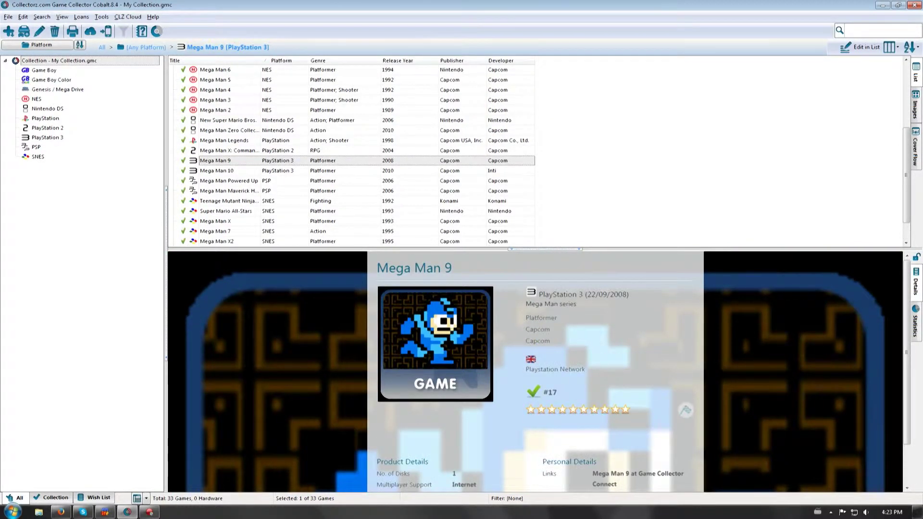
scroll(269, 170, "down", 1)
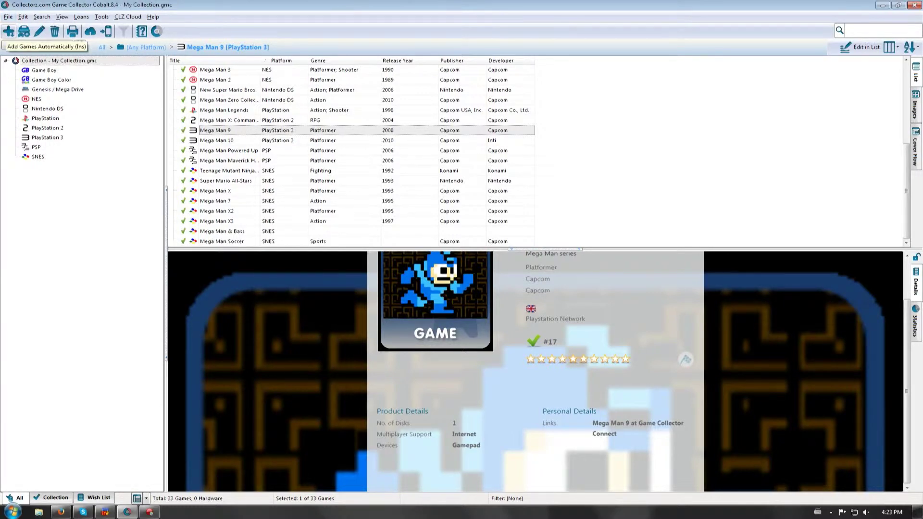
- Start adding games automatically and search by title for "Kunio-Kun" across all platforms
left_click(9, 31)
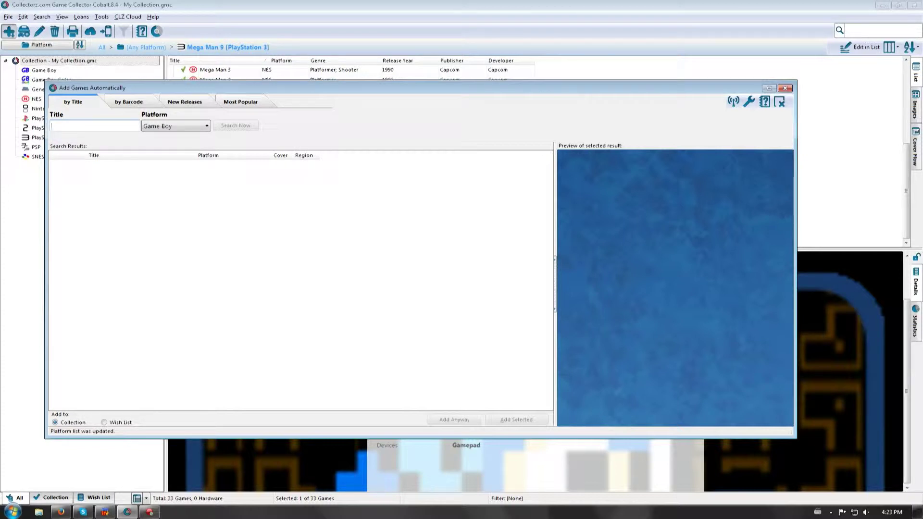
type("Kunio-")
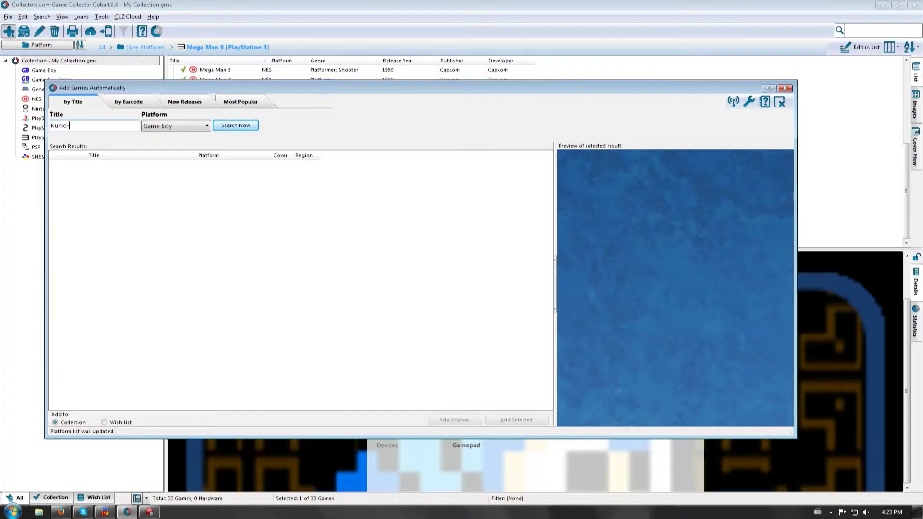
type("Kun")
left_click(207, 126)
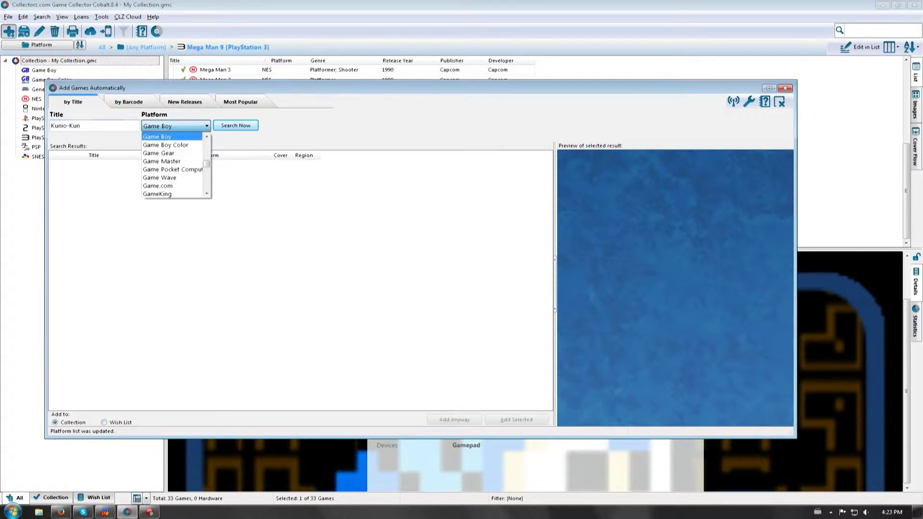
left_click_drag(207, 165, 207, 143)
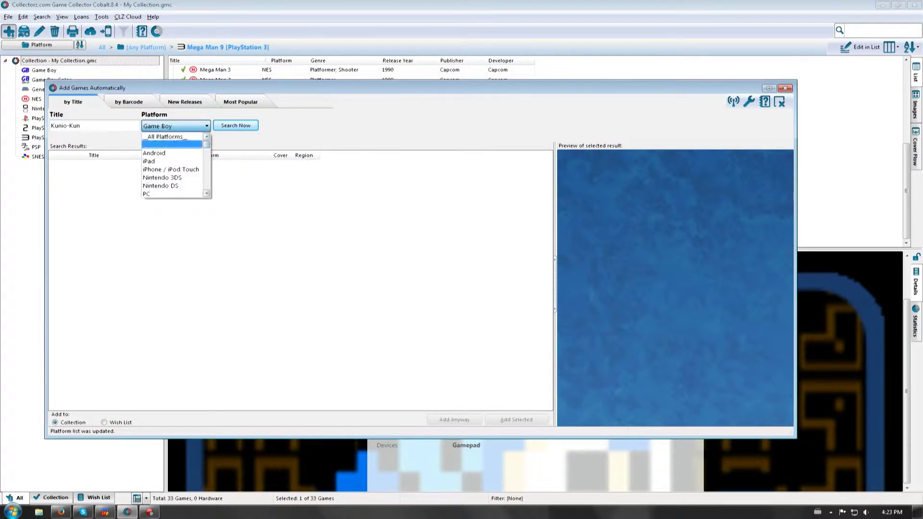
left_click(166, 137)
left_click(236, 126)
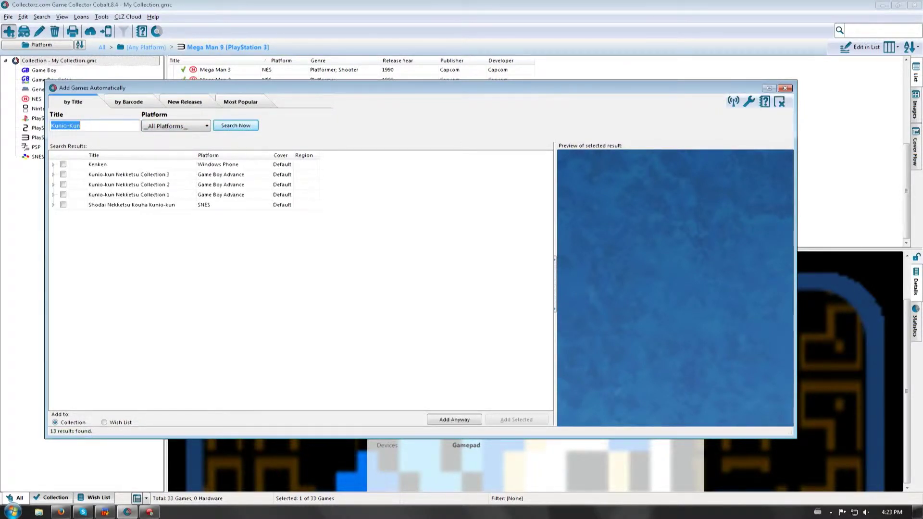
- Preview the SNES search result Shodai Nekketsu Kouha Kunio-kun and its editions, and collapse the entry again
double_click(131, 205)
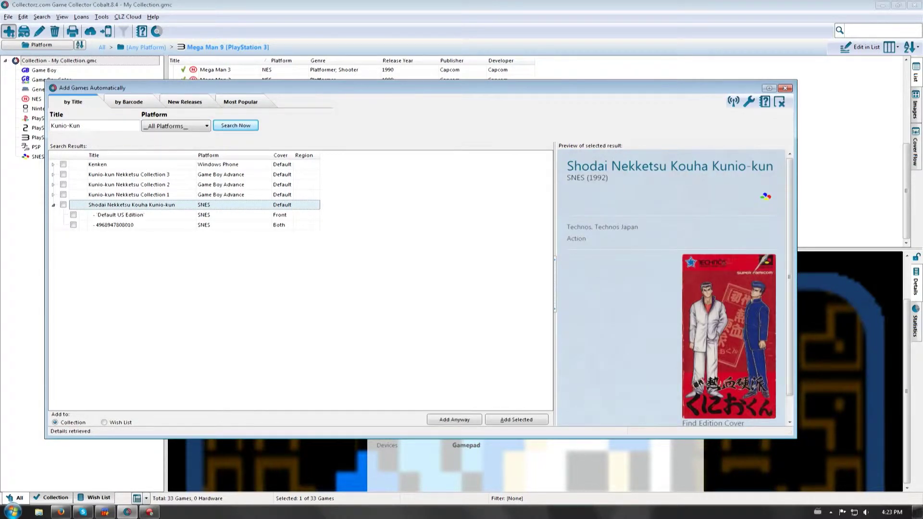
scroll(673, 289, "down", 2)
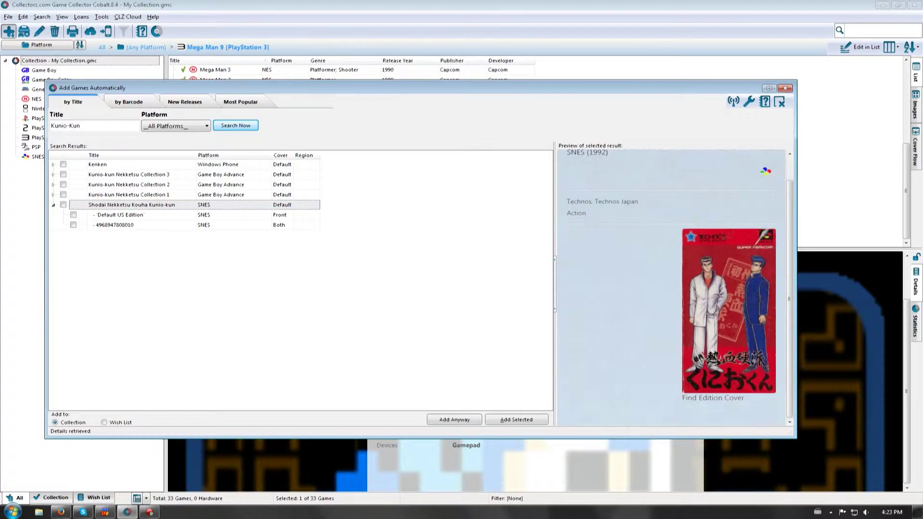
left_click(54, 205)
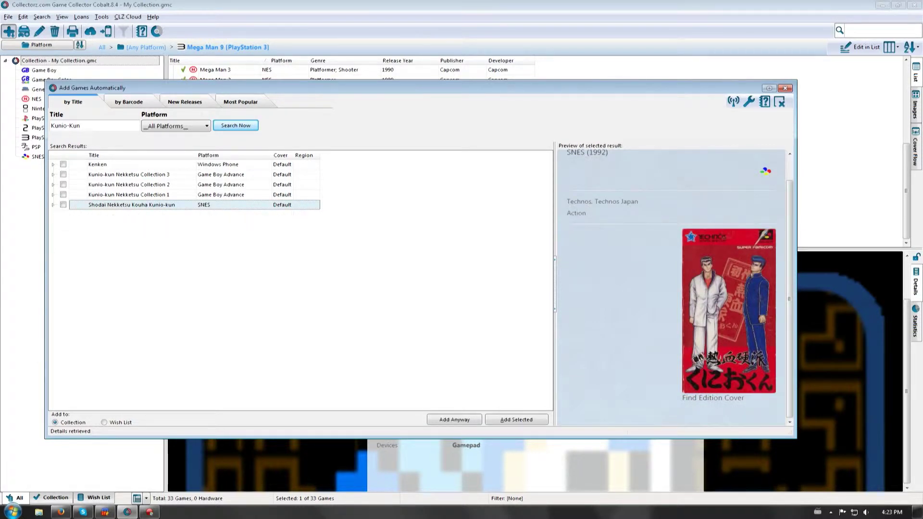
- Search by title for "Crash and the Boys" and preview Crash 'N the Boys: Street Challenge for NES with its editions
key("ctrl+a")
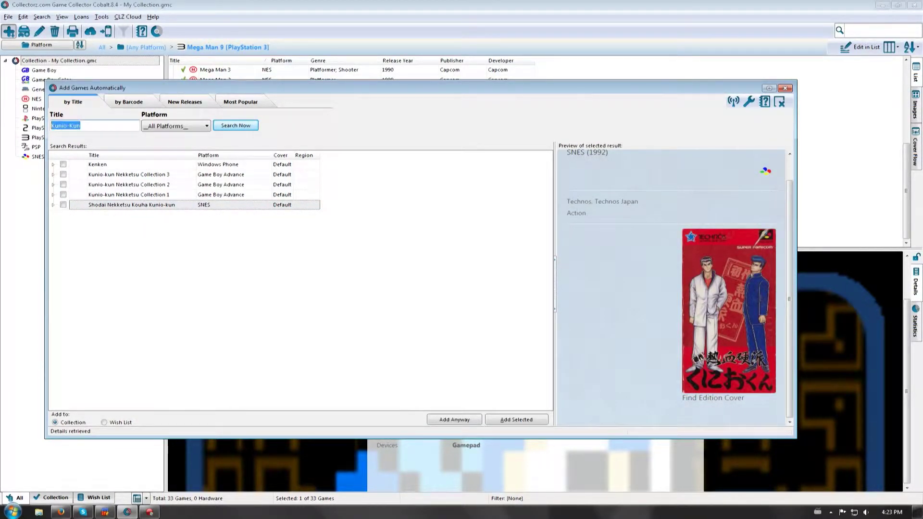
type("Crash and the Boys")
key("Return")
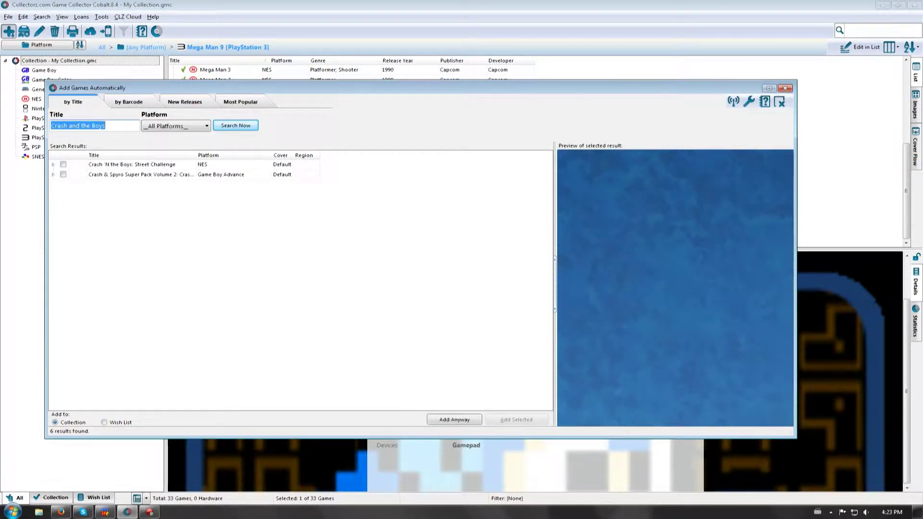
left_click(139, 164)
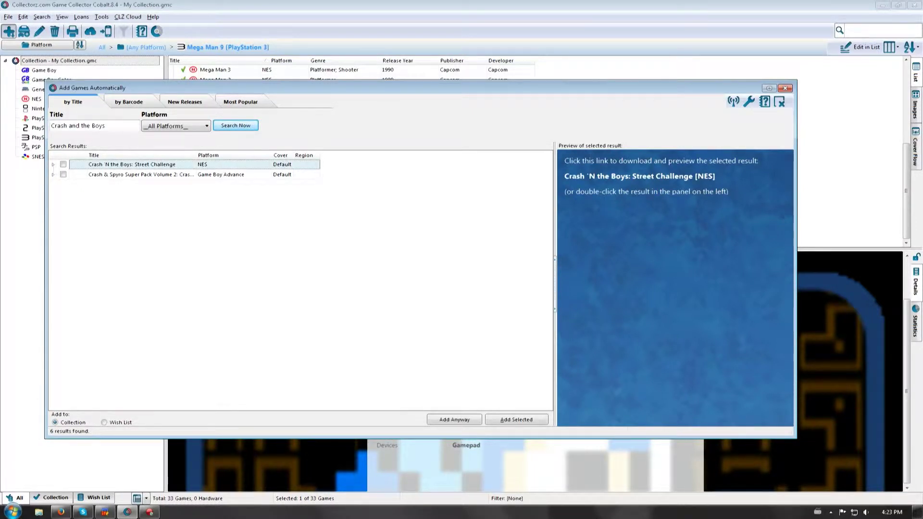
double_click(139, 165)
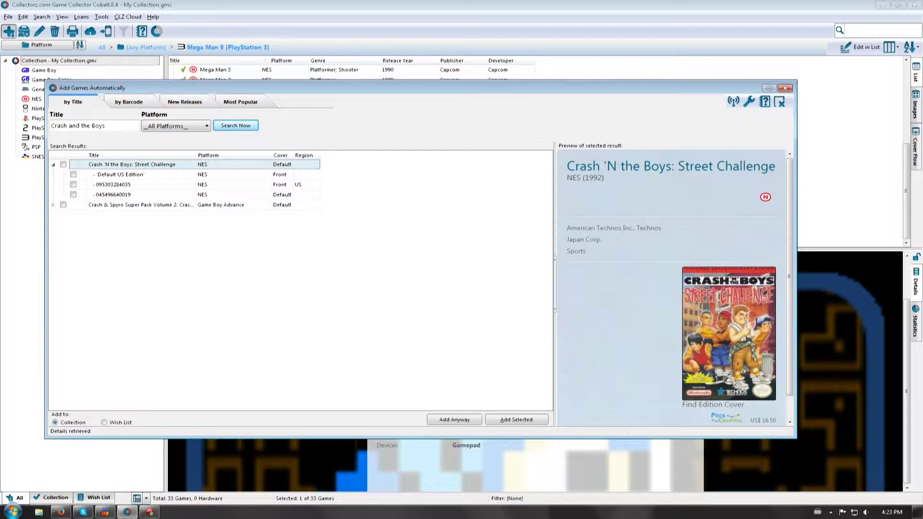
- Select the Default US Edition of Crash 'N the Boys: Street Challenge and load its preview
key("Down")
key("Down")
key("Down")
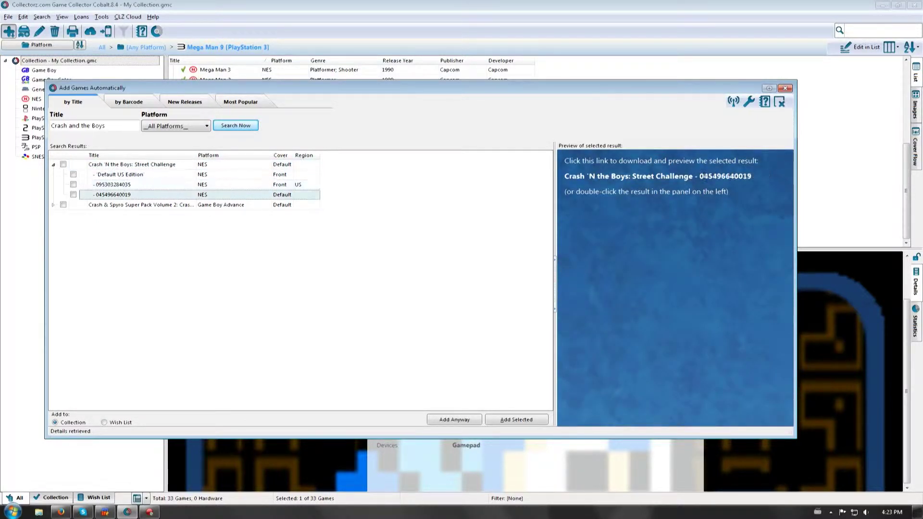
key("Up")
key("Up")
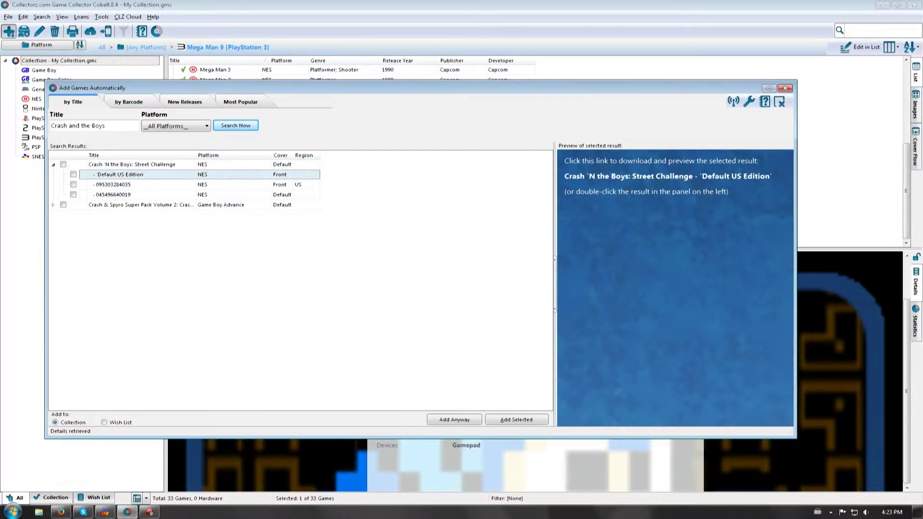
key("Return")
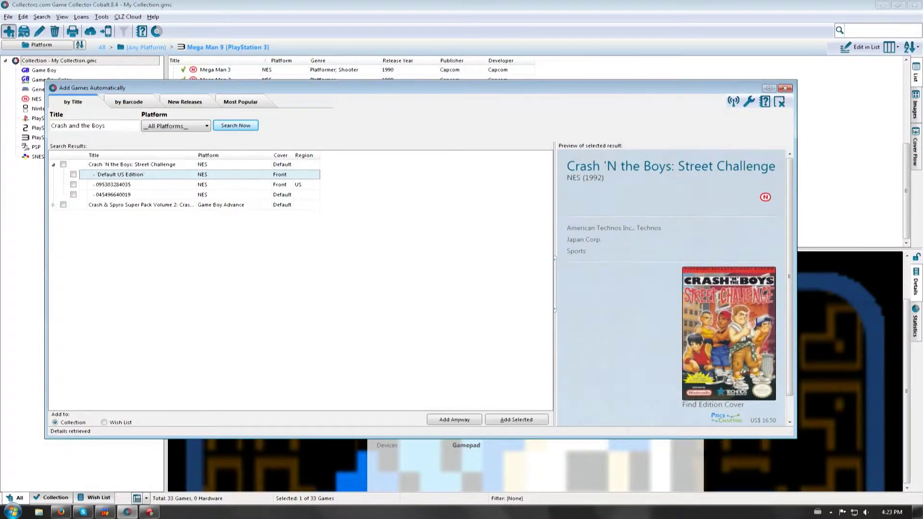
- Check the Default US Edition of Crash 'N the Boys: Street Challenge and add it to the collection
key("space")
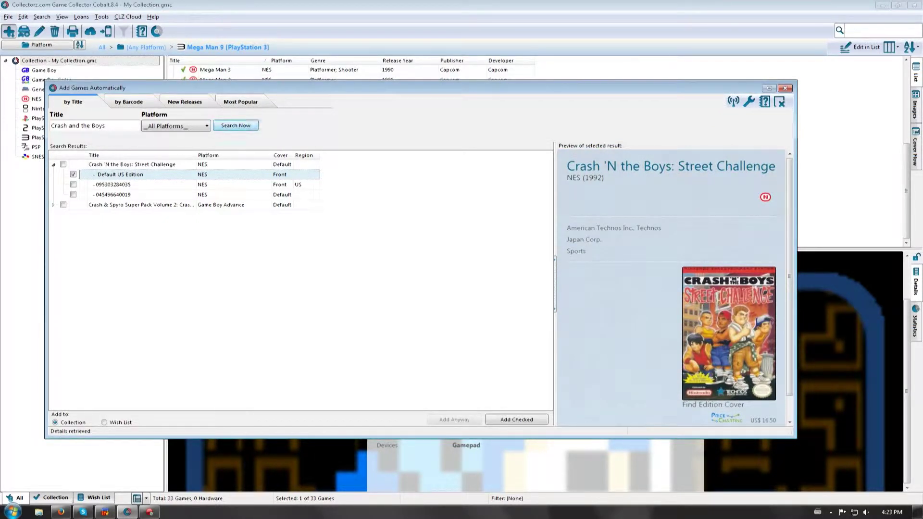
key("Return")
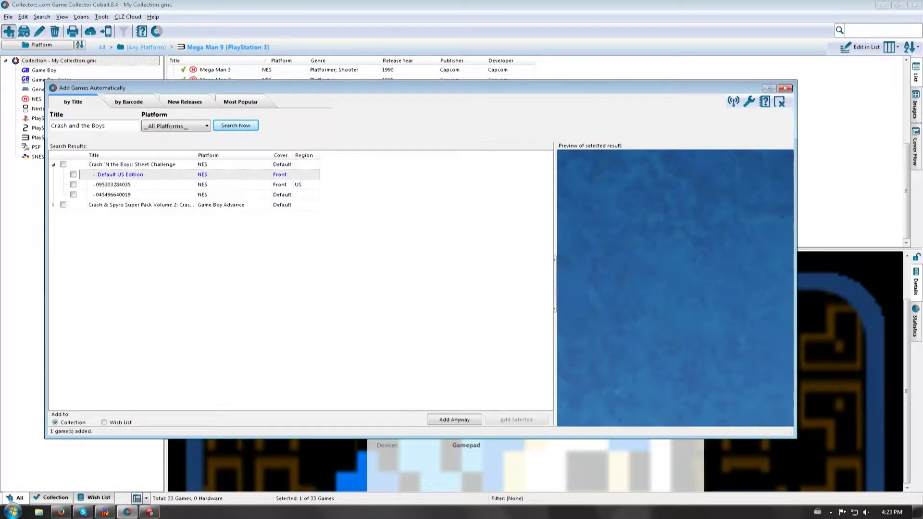
- Search by title for "Hagane" across all platforms and expand the SNES result to list its editions
left_click(92, 126)
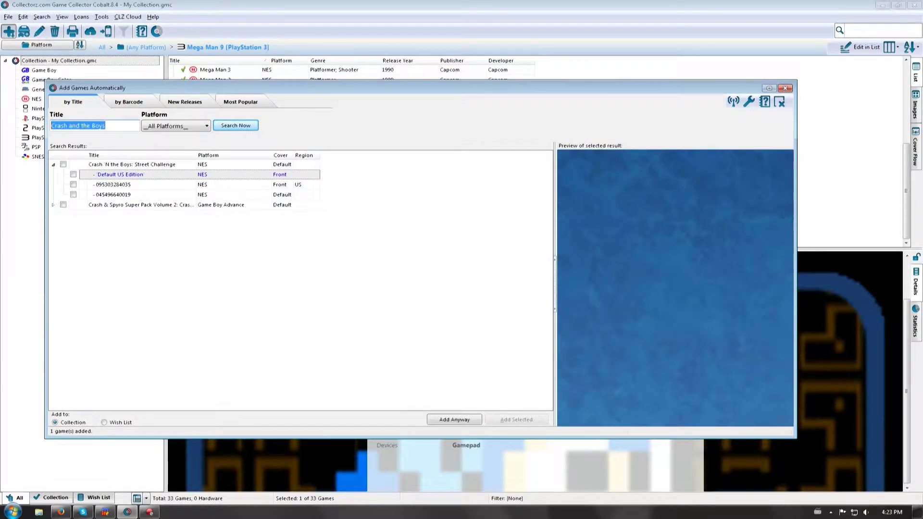
type("Hagane")
key("Return")
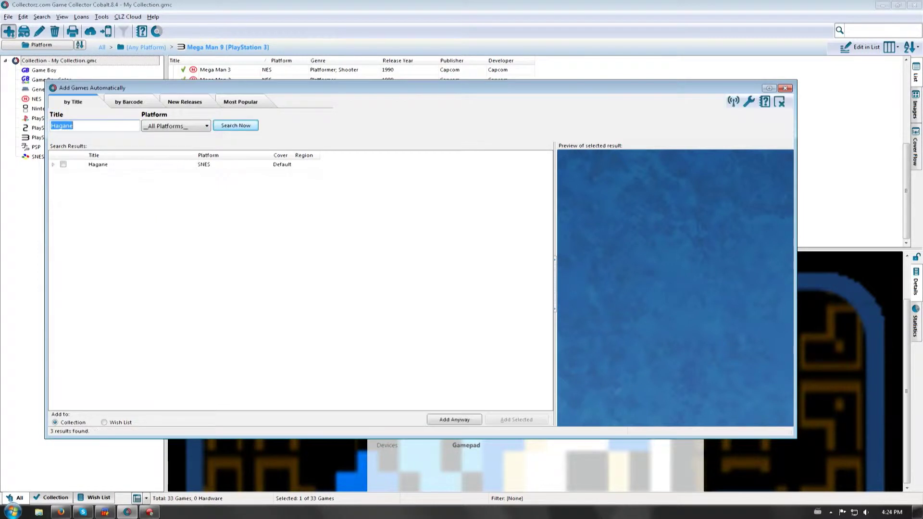
left_click(98, 164)
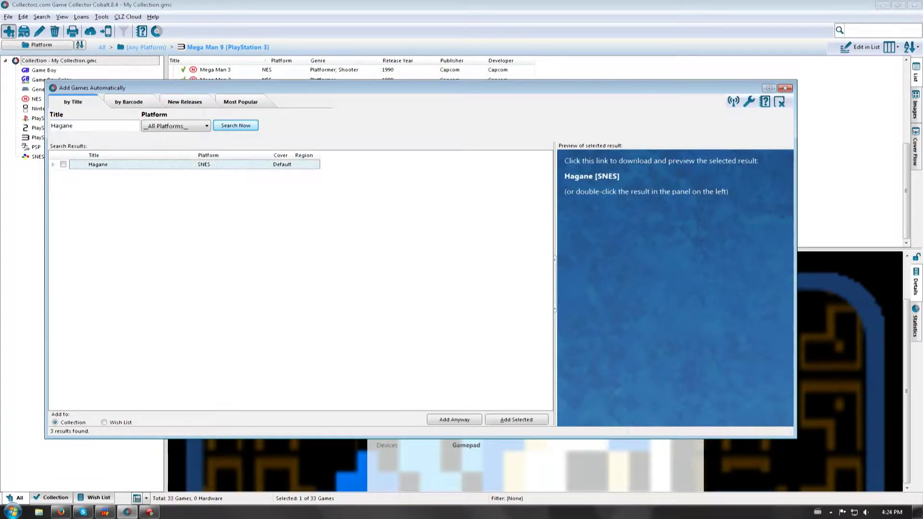
key("Right")
key("Down")
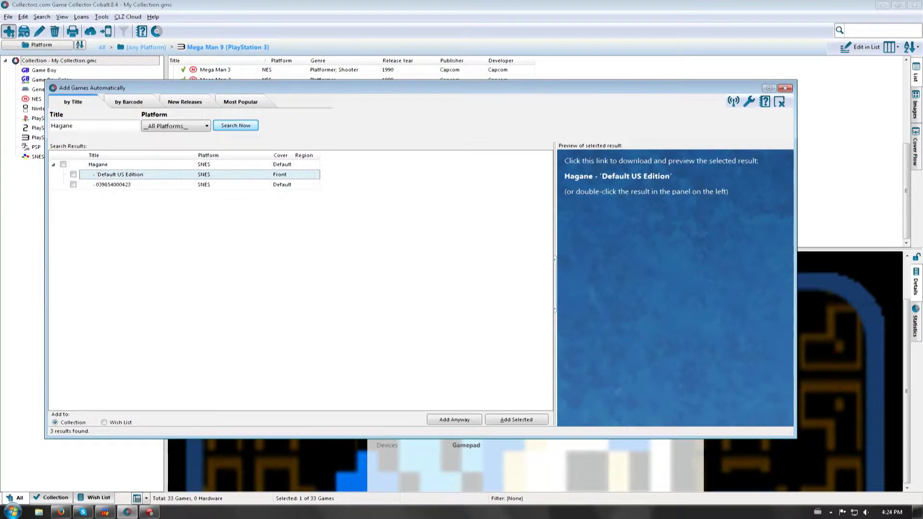
key("Down")
key("Return")
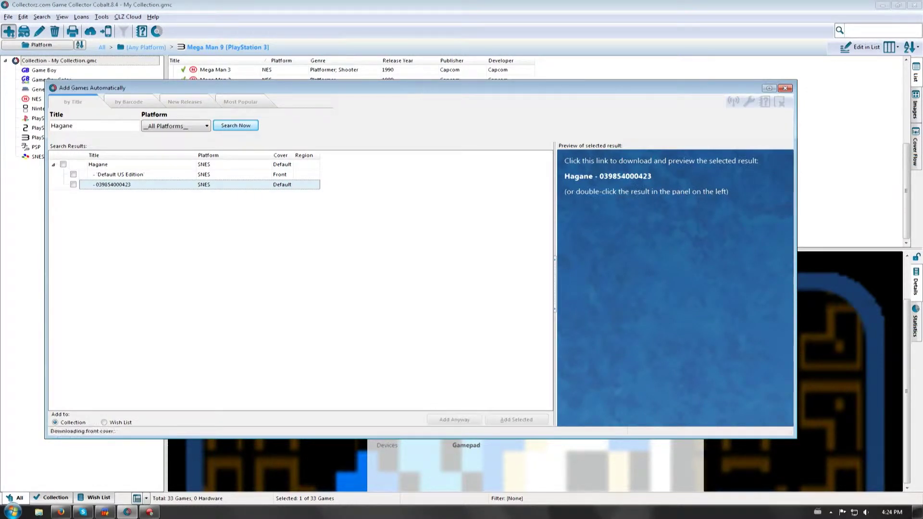
key("Up")
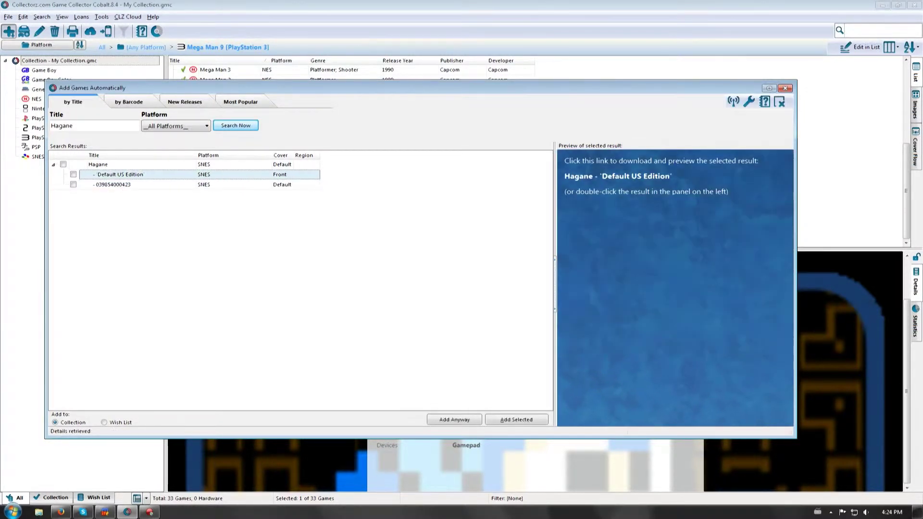
key("Return")
key("Down")
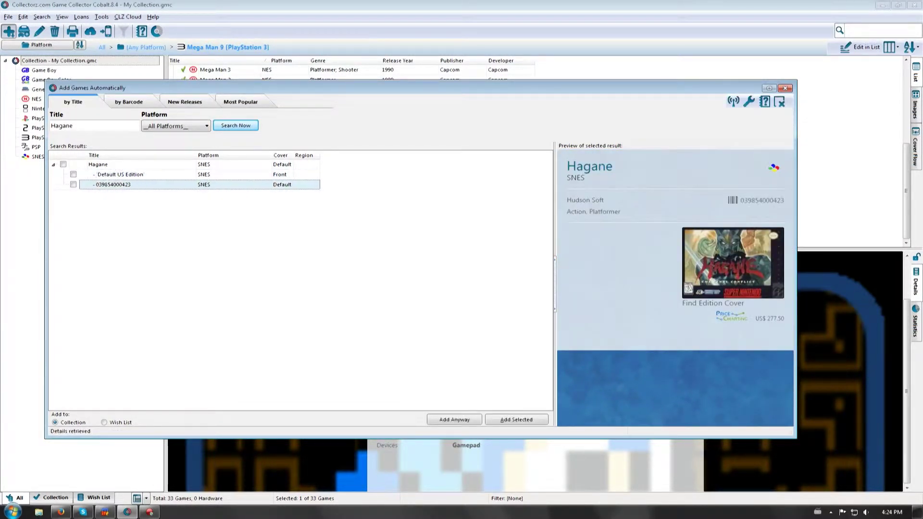
key("Up")
key("Down")
left_click(120, 174)
left_click(114, 184)
left_click(98, 164)
left_click(120, 175)
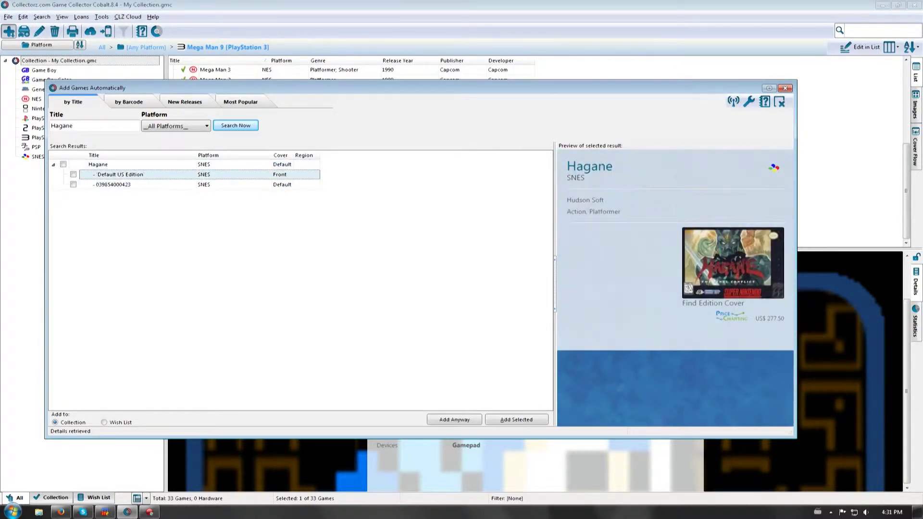
left_click(114, 185)
- Check the main Hagane SNES entry, add it to the collection and close the add-games window
left_click(63, 165)
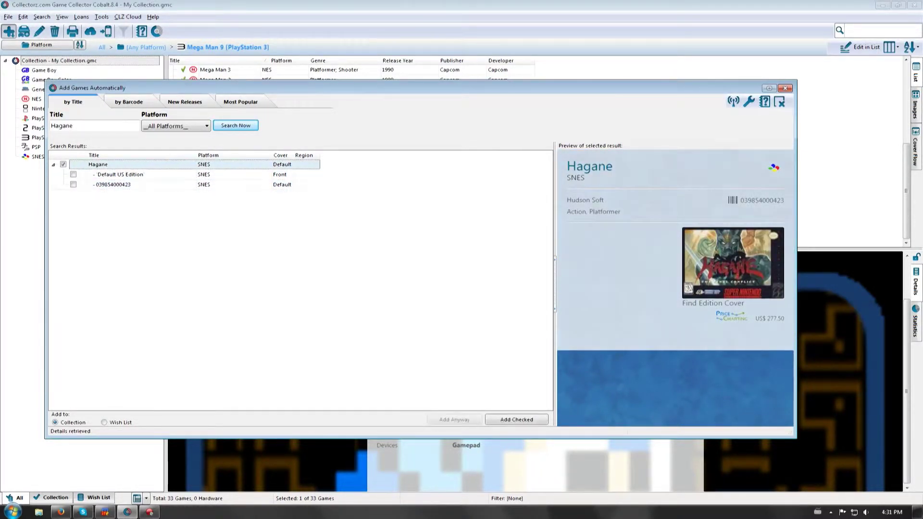
left_click(516, 419)
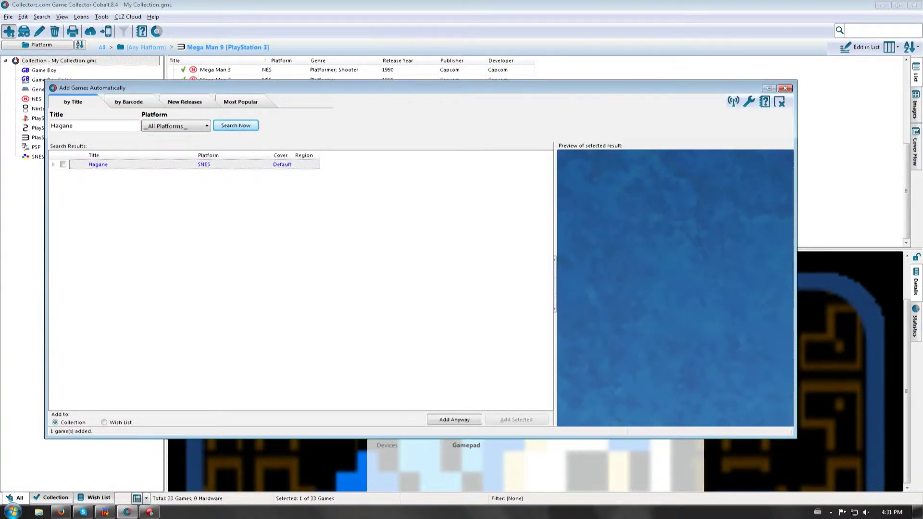
key("Escape")
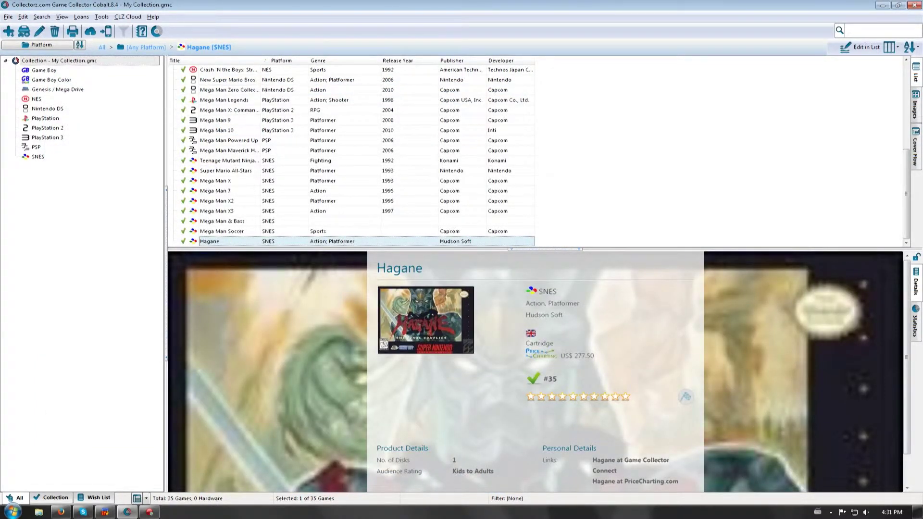
- Open the Hagane entry for editing and examine its main information and the list of genres
scroll(535, 370, "down", 1)
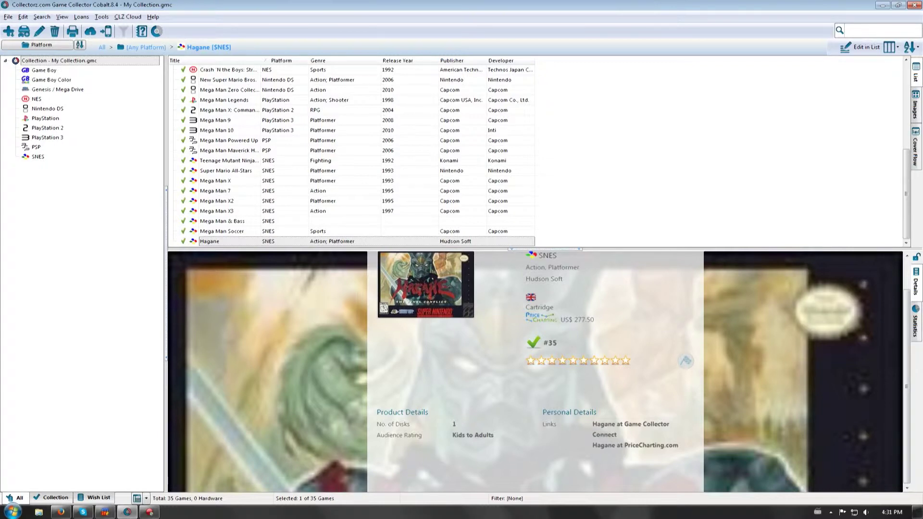
right_click(212, 243)
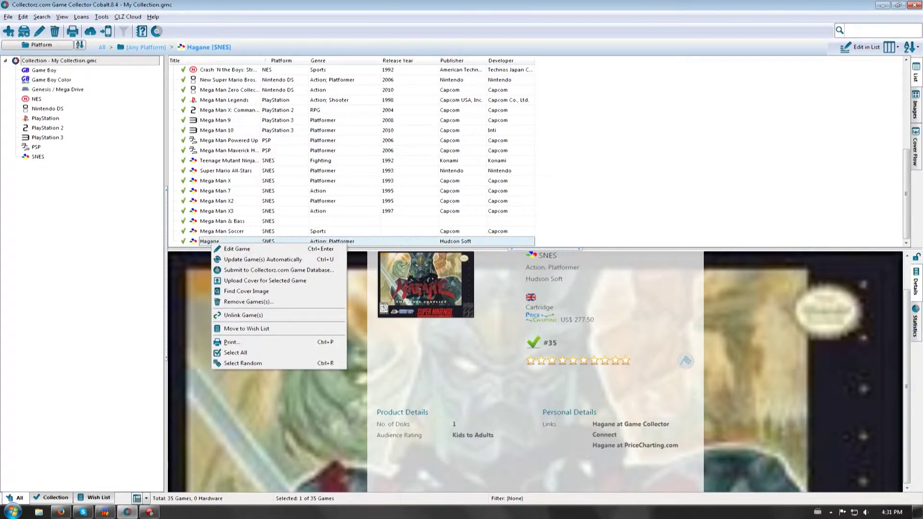
left_click(231, 249)
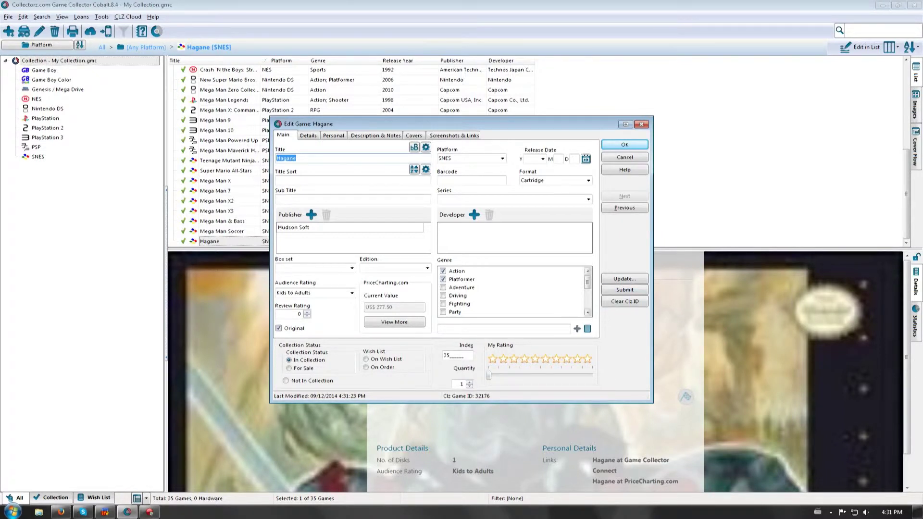
scroll(512, 291, "down", 3)
scroll(512, 292, "down", 1)
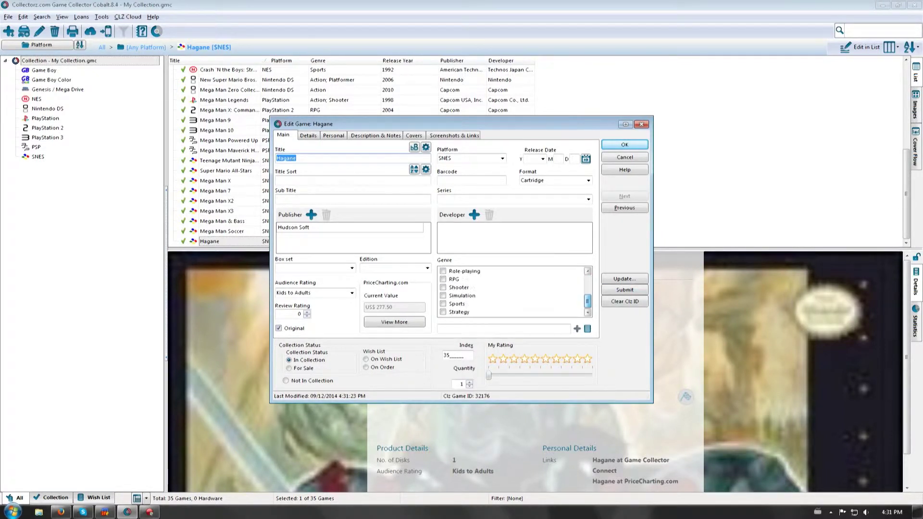
scroll(512, 291, "up", 4)
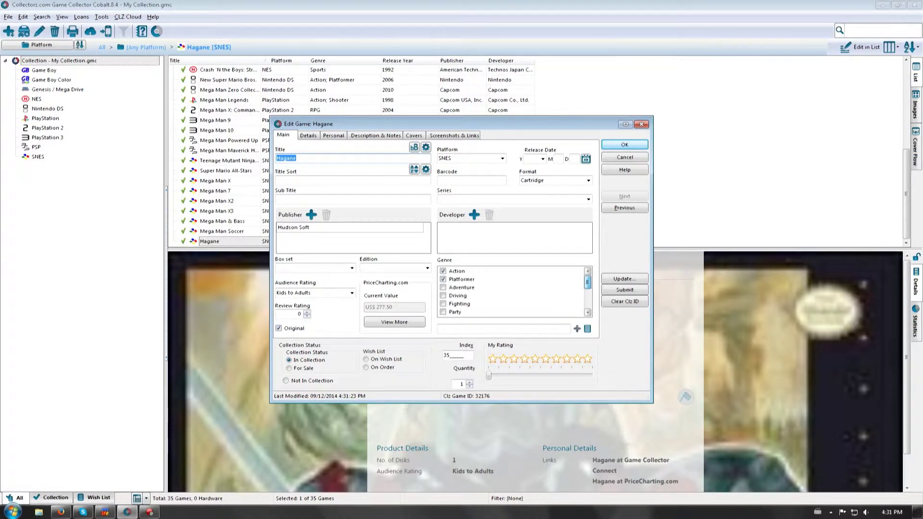
- Review Hagane's details, personal, description and notes, covers, and screenshots and links fields, and close the editor
left_click(308, 136)
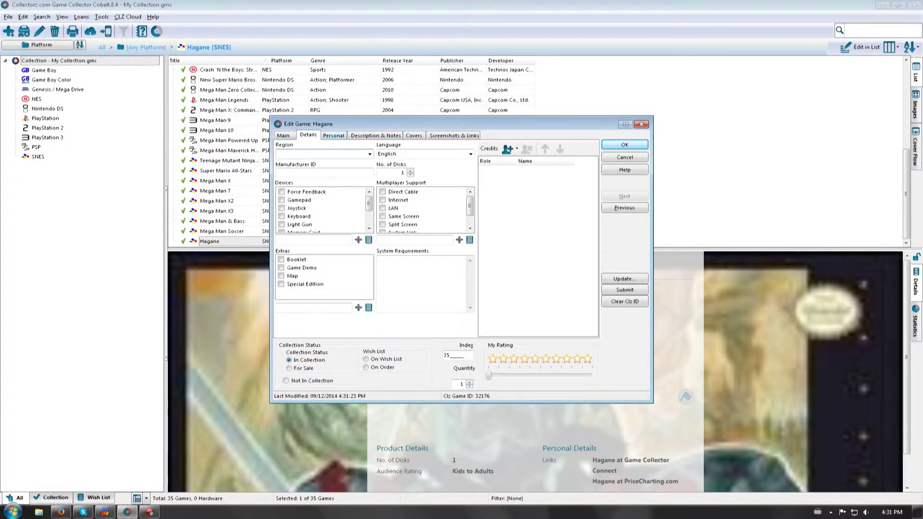
left_click(334, 135)
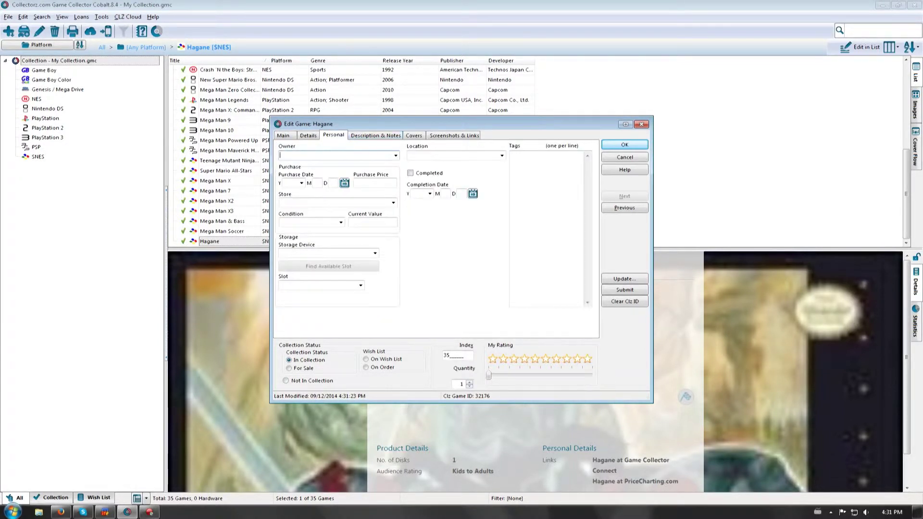
left_click(377, 135)
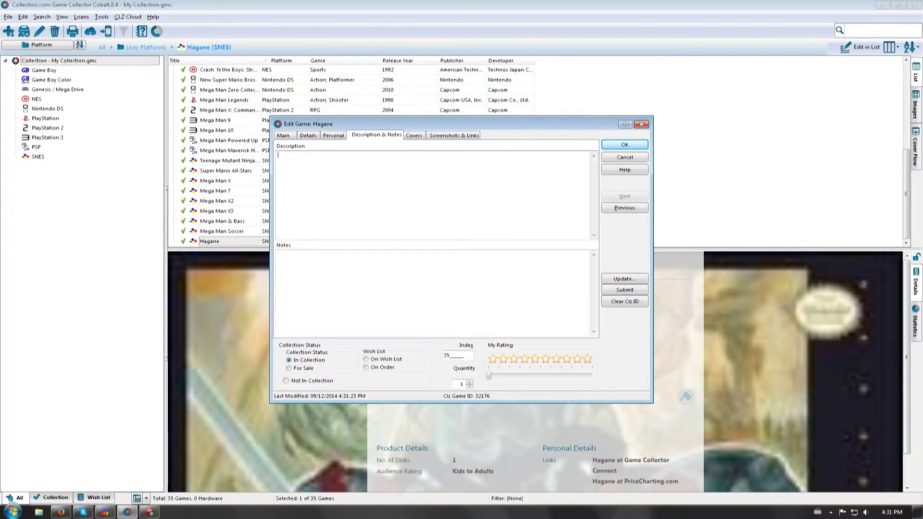
key("ctrl+Tab")
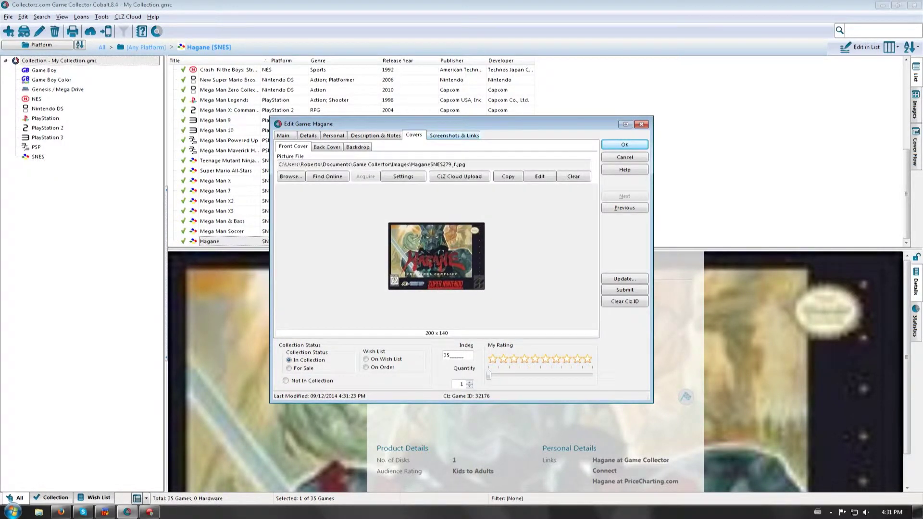
key("ctrl+Tab")
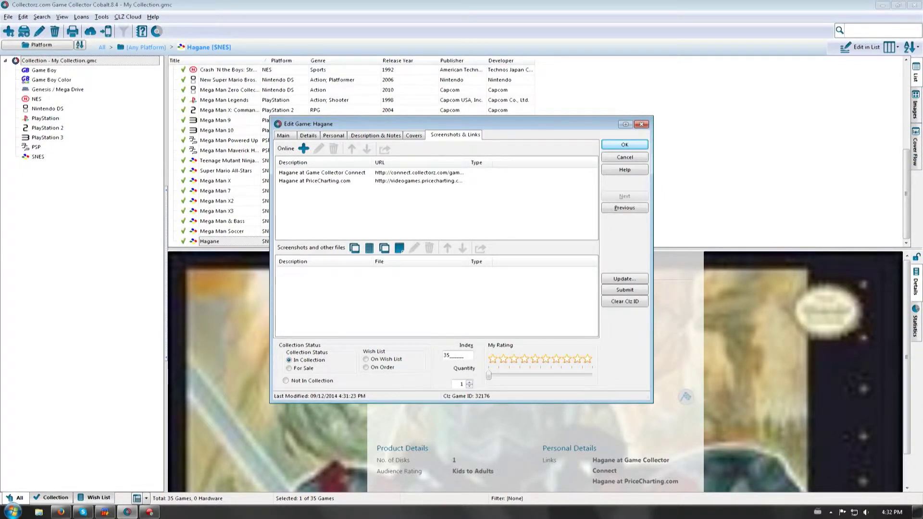
key("Return")
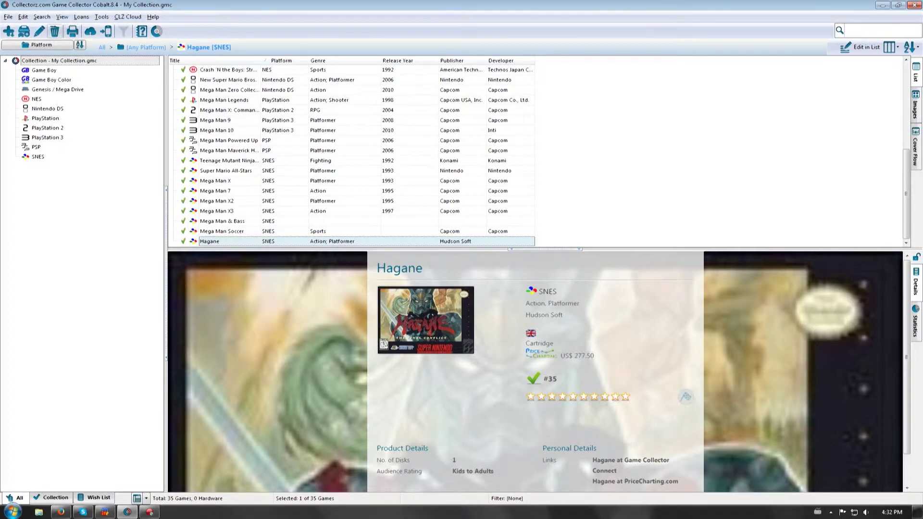
- Remove Hagane for SNES from the collection
left_click(55, 31)
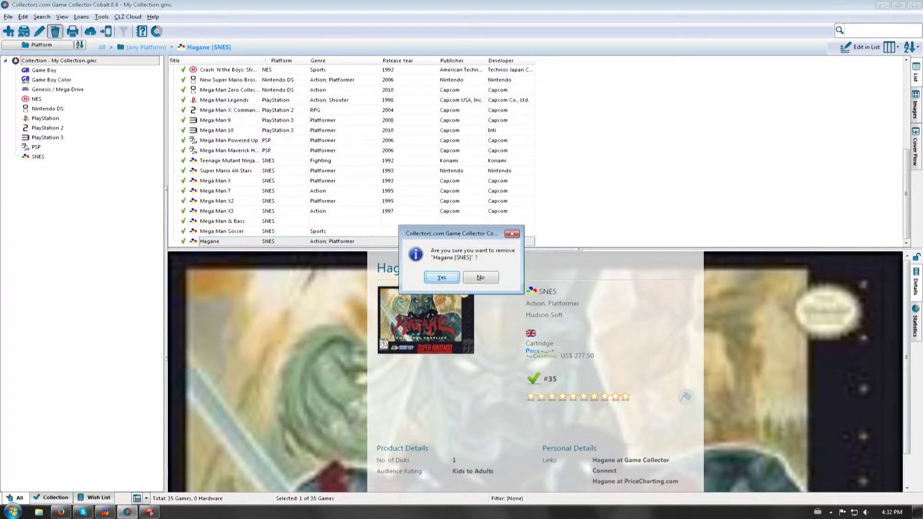
key("Return")
- Search again by title for "Hagane", inspect its two editions, and close the add-games window without adding any
left_click(9, 31)
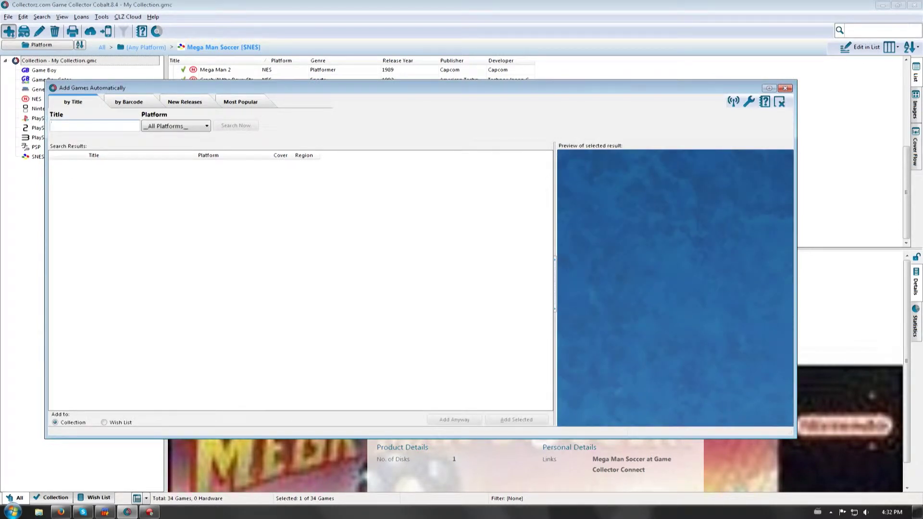
type("Hagan")
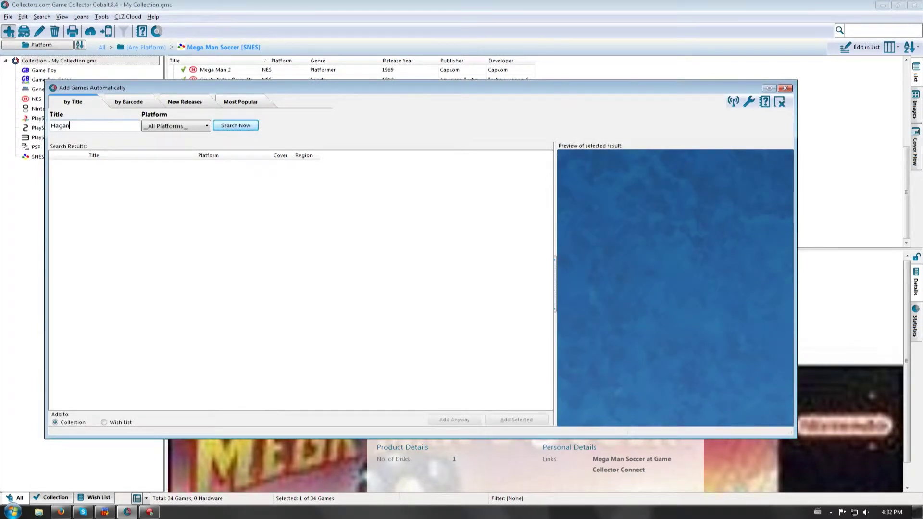
type("e")
key("Return")
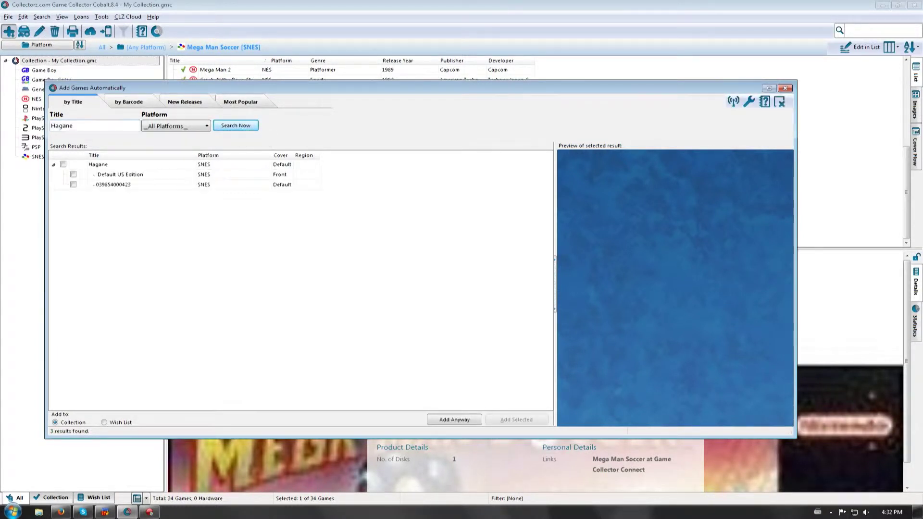
left_click(120, 174)
left_click(114, 185)
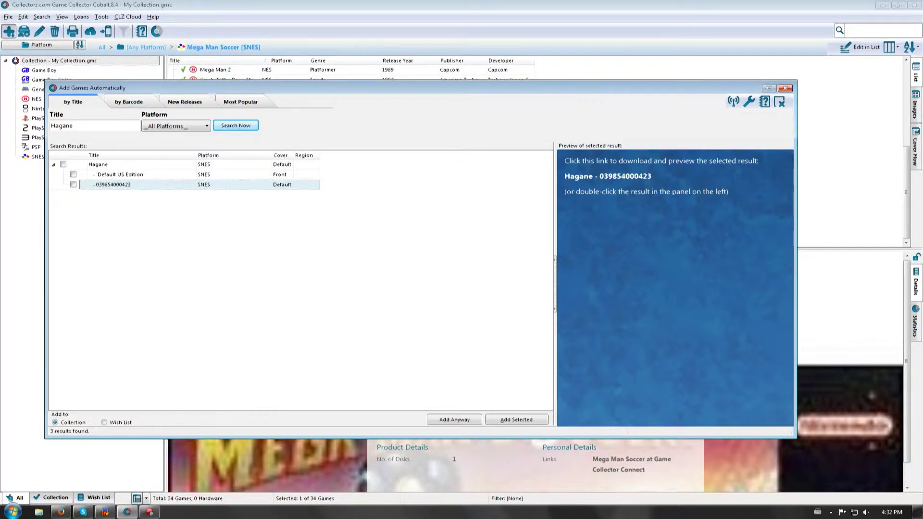
left_click(785, 89)
- Select the Genesis / Mega Drive game Musha in the collection list and examine its full details
scroll(536, 154, "up", 3)
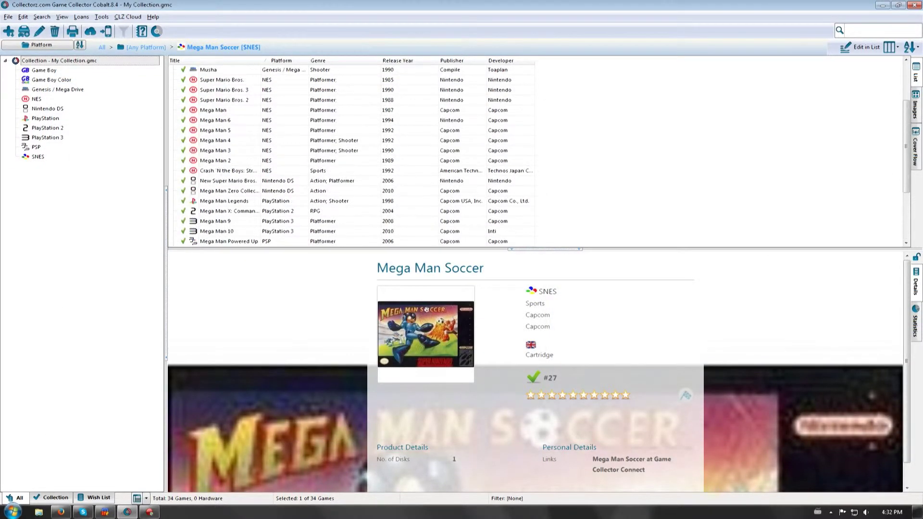
scroll(535, 154, "up", 2)
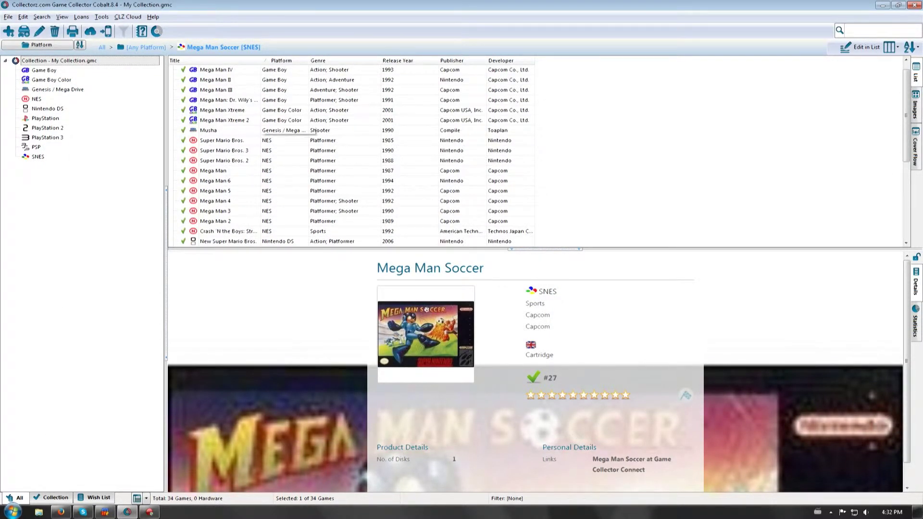
left_click(284, 130)
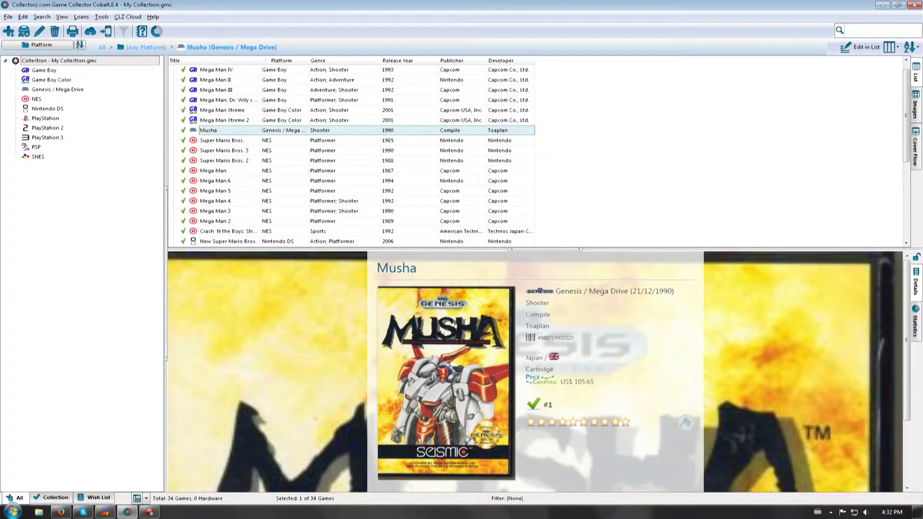
scroll(351, 154, "down", 2)
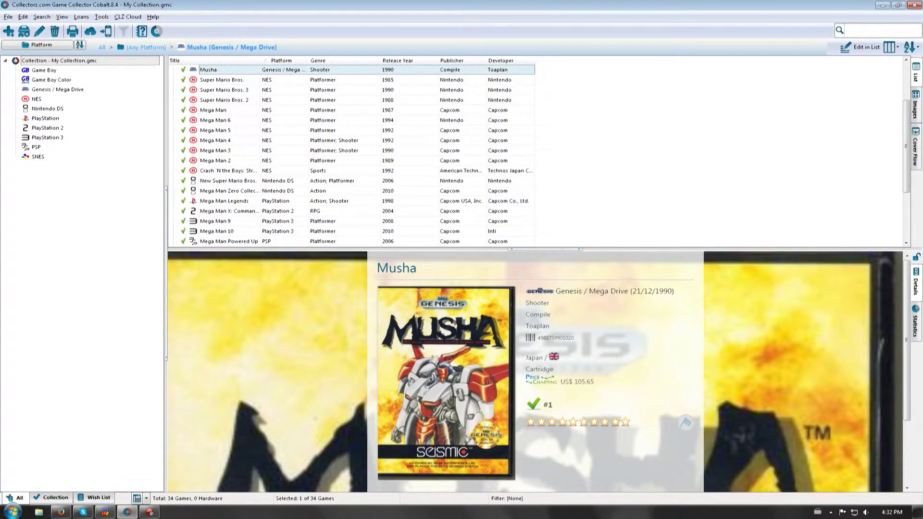
scroll(351, 154, "down", 4)
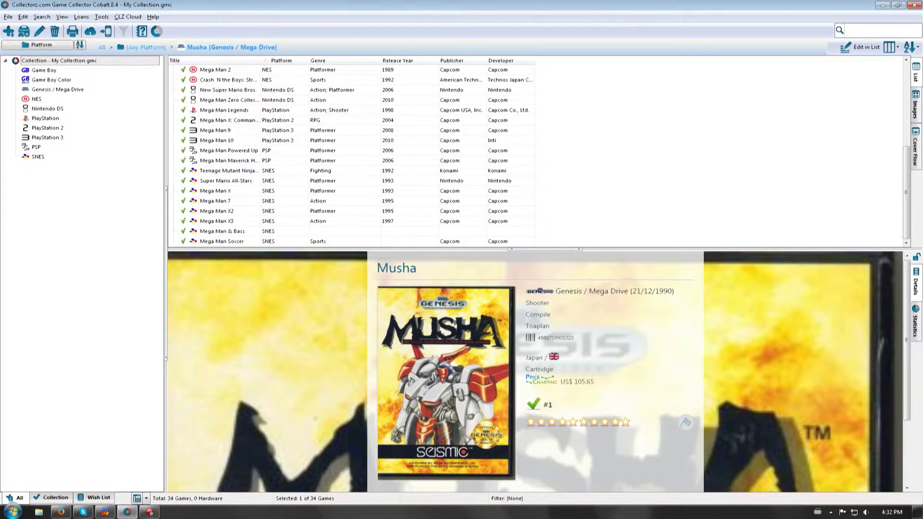
scroll(538, 371, "down", 2)
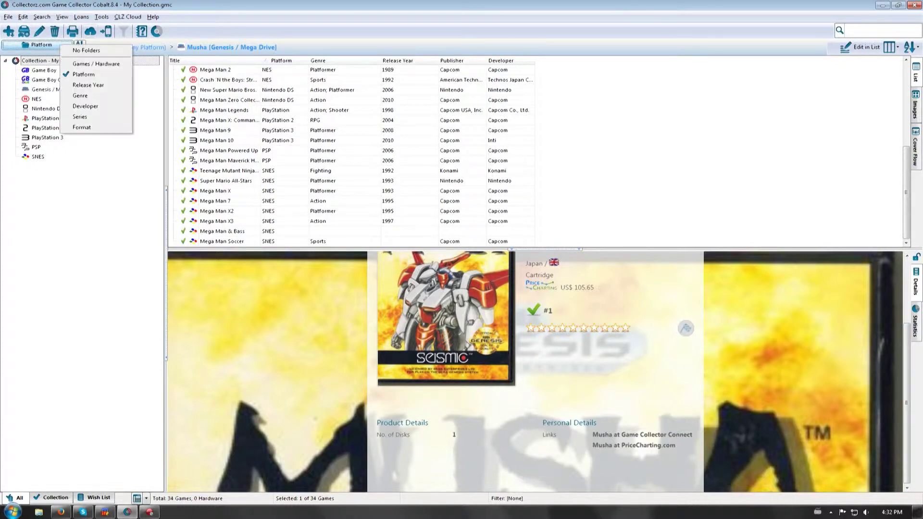
- Keep the folders grouped by Platform and look through the PlayStation 3, PlayStation 2, PlayStation and Nintendo DS folders
left_click(59, 45)
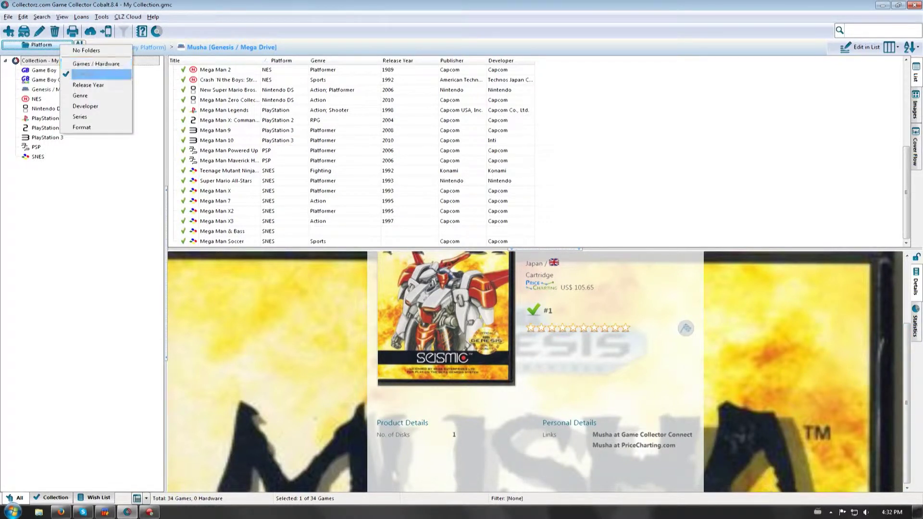
left_click(86, 75)
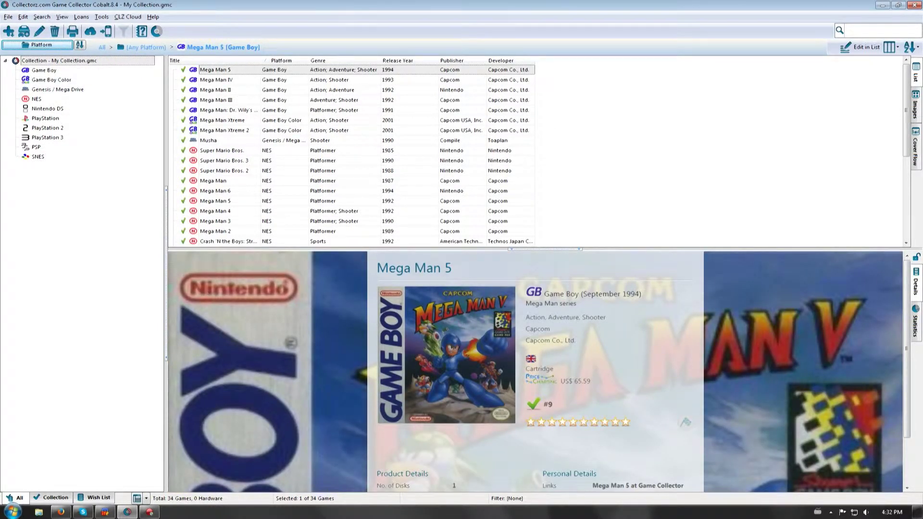
left_click(47, 138)
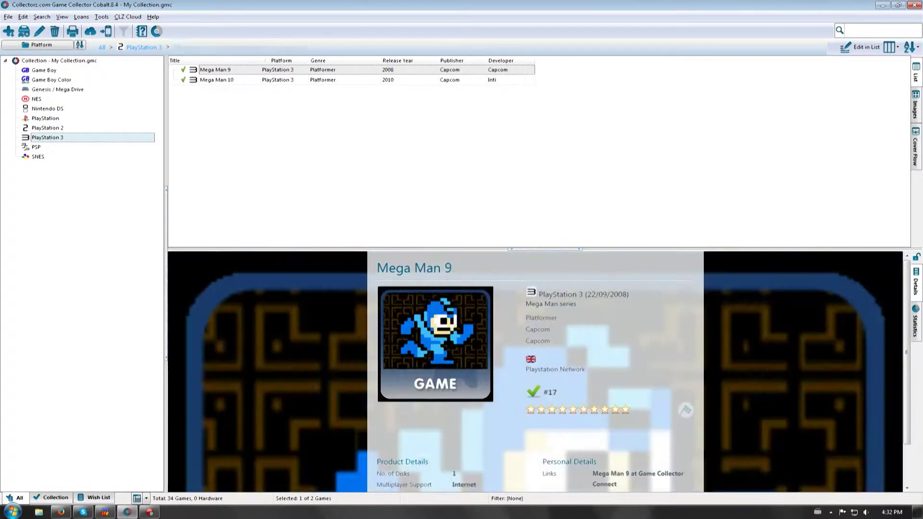
left_click(47, 128)
left_click(45, 118)
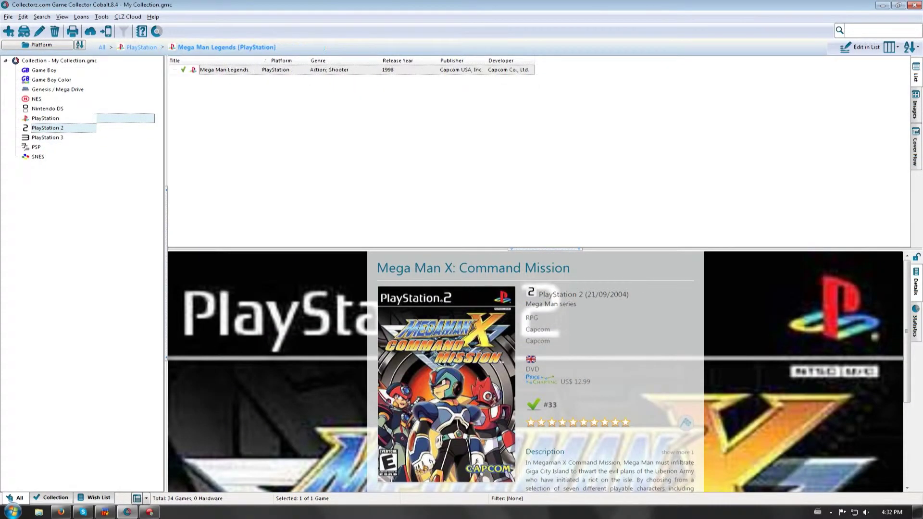
left_click(47, 109)
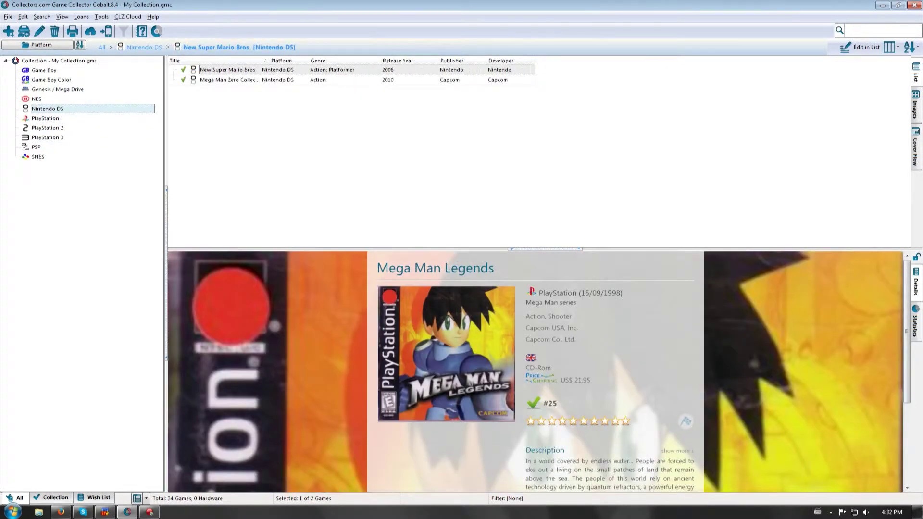
left_click(47, 128)
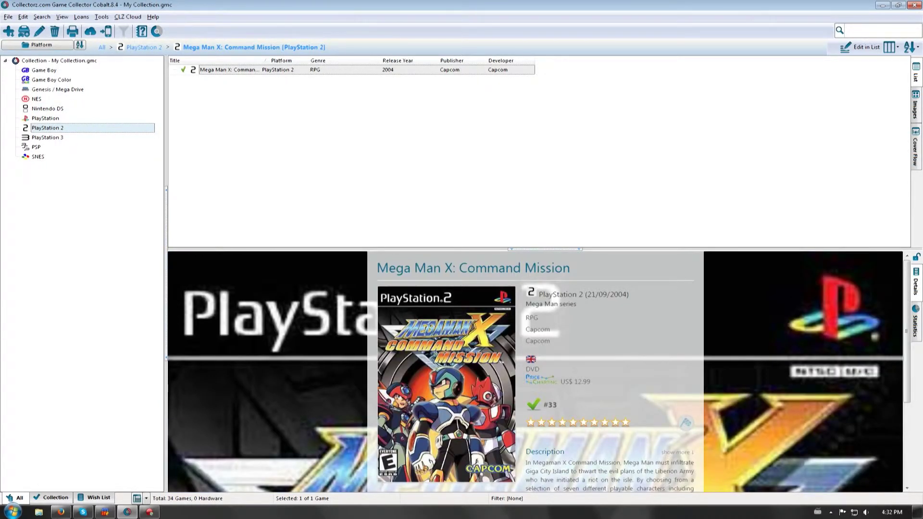
scroll(535, 370, "down", 3)
scroll(536, 371, "up", 3)
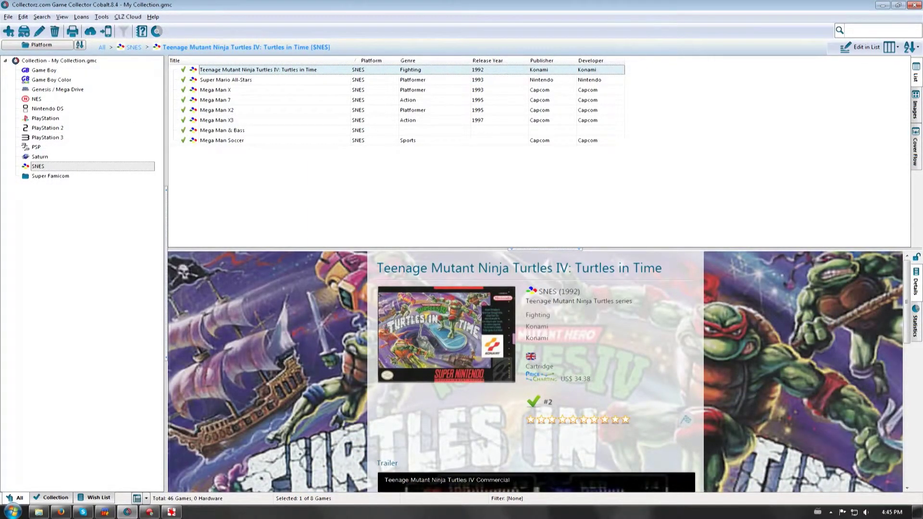
- Start a manual game entry titled "Teenage Mutant Ninja Turtles: Turtles in Time" with Super Famicom as its platform
key("ctrl+n")
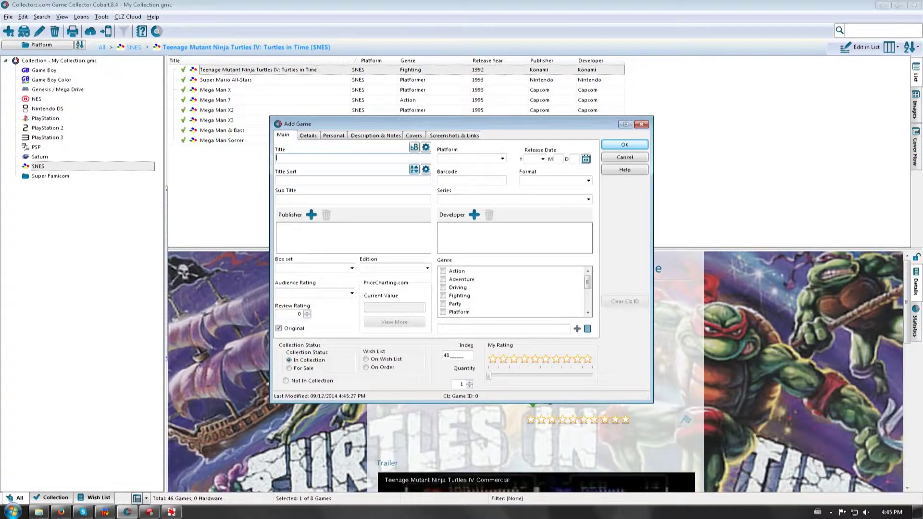
type("Teenage Mutant Ninja Turtles")
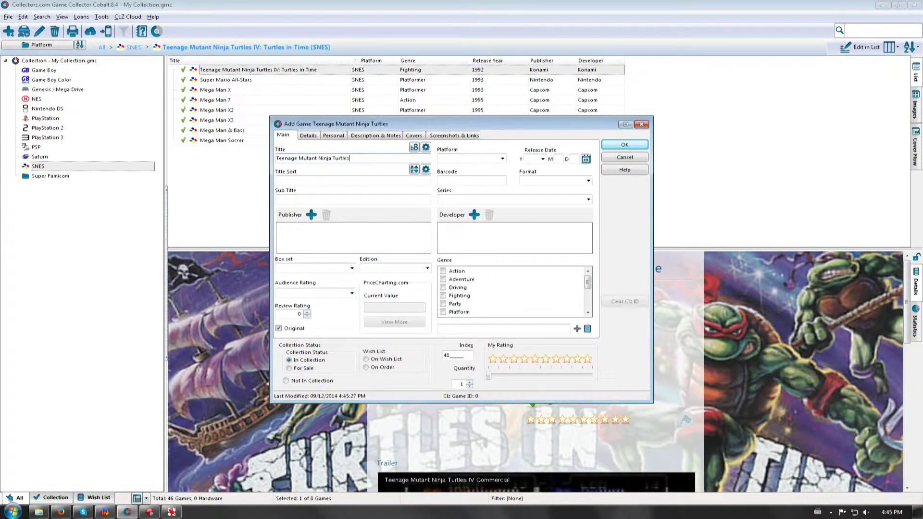
type(": Turtles in Time")
left_click(503, 159)
scroll(469, 189, "down", 3)
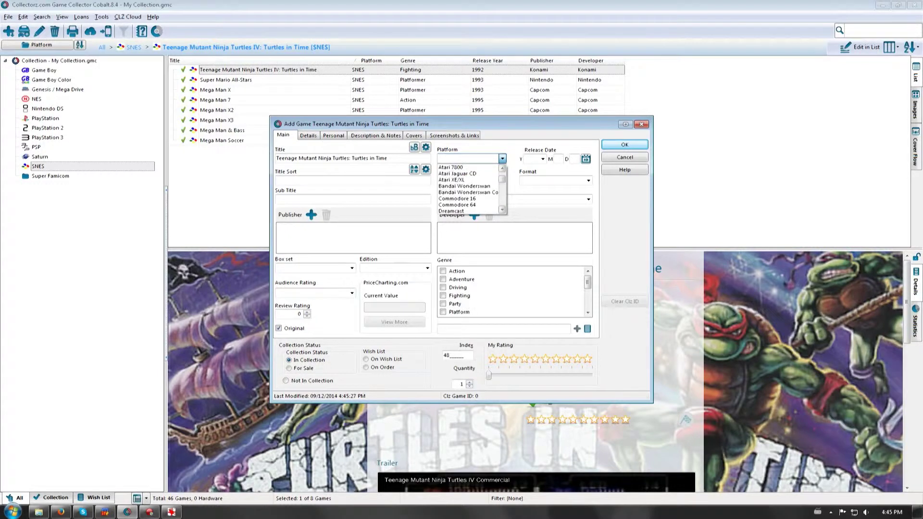
scroll(469, 189, "down", 3)
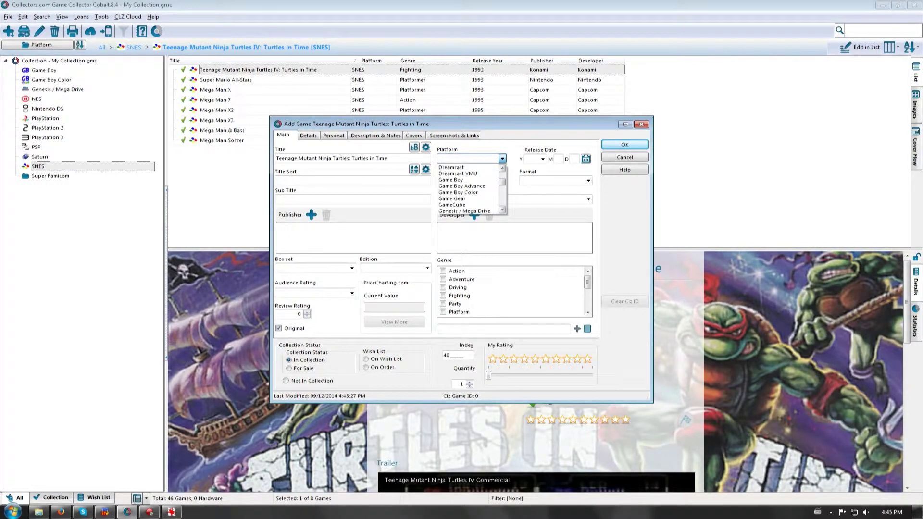
scroll(469, 189, "down", 8)
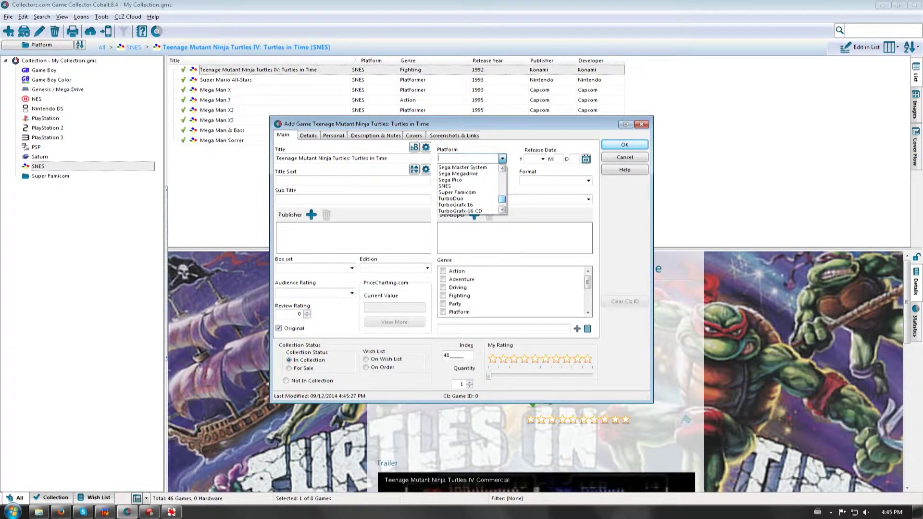
left_click(457, 193)
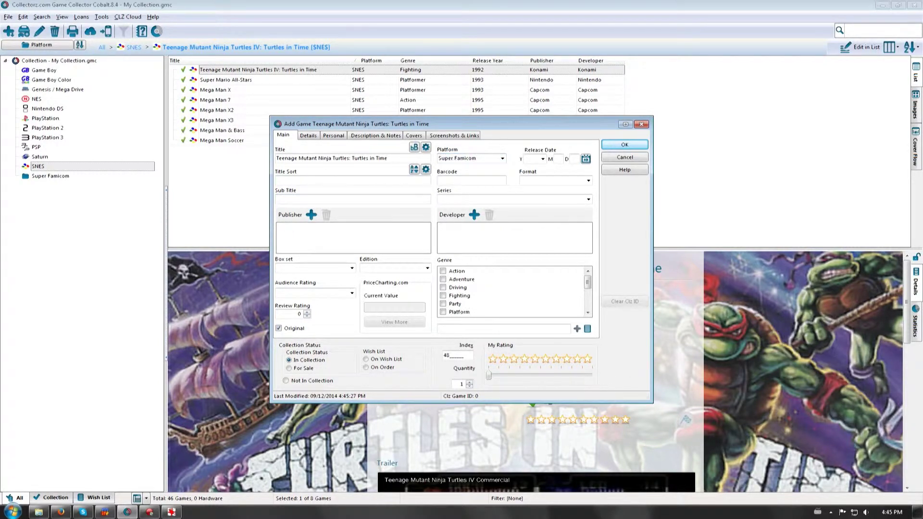
- Add Konami as both the publisher and the developer of the new game
left_click(312, 215)
left_click(410, 227)
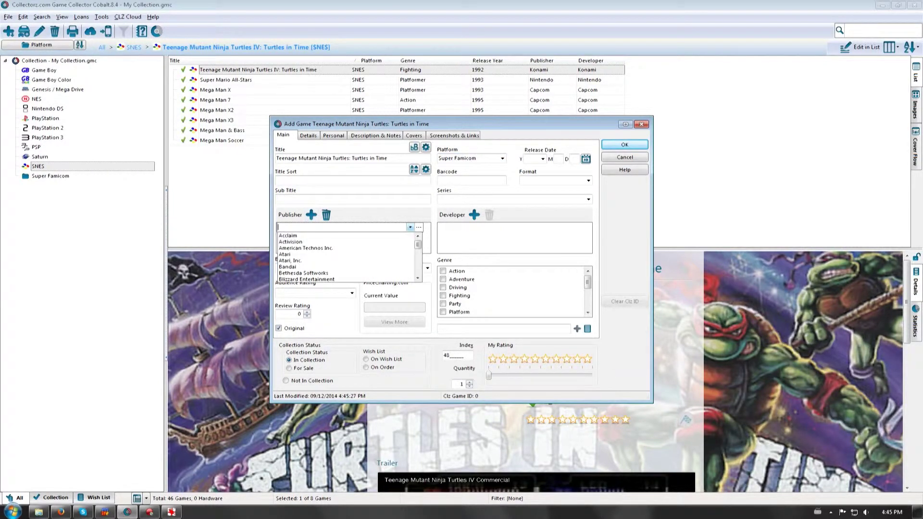
left_click(410, 227)
type("Konami")
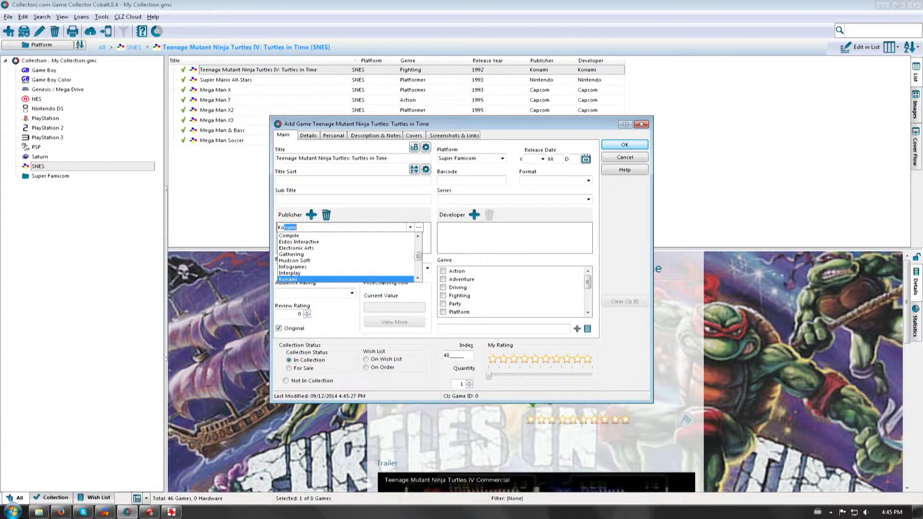
key("Return")
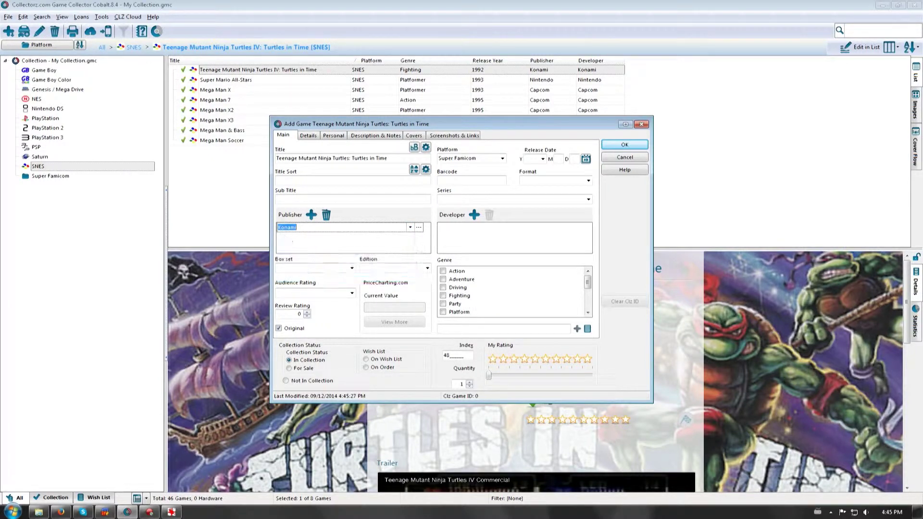
left_click(475, 215)
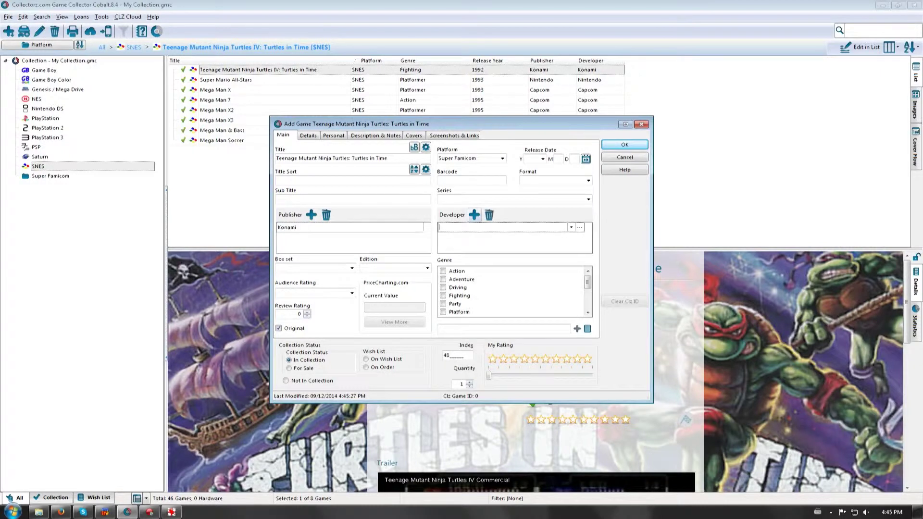
type("Konami")
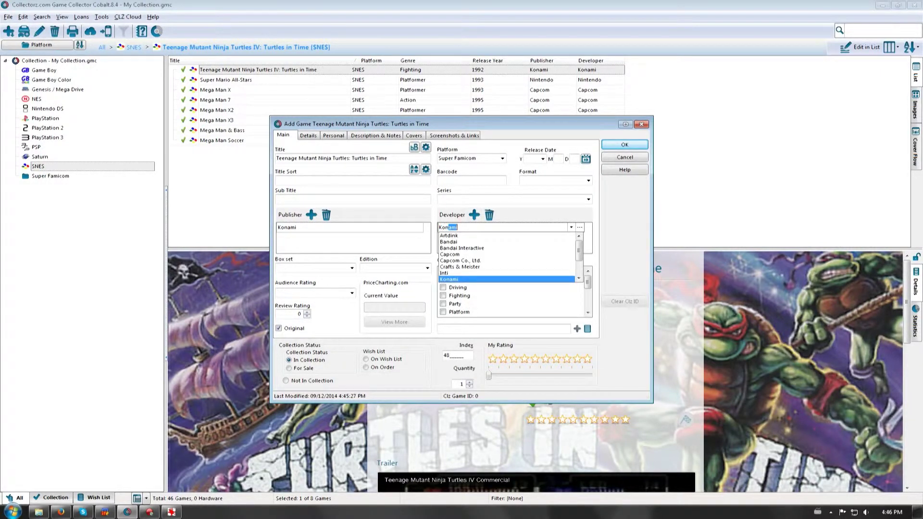
key("Return")
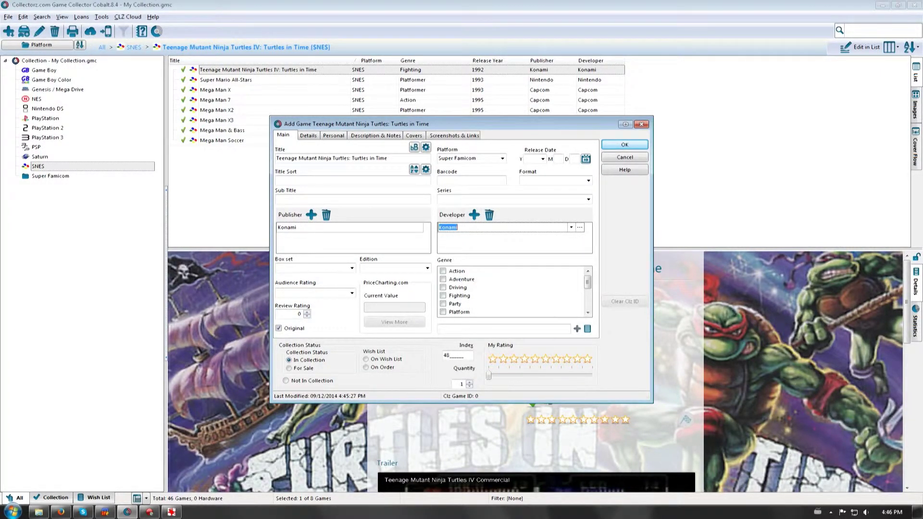
- Assign the Fighting genre to the new game and set its release year to 1992
left_click(444, 296)
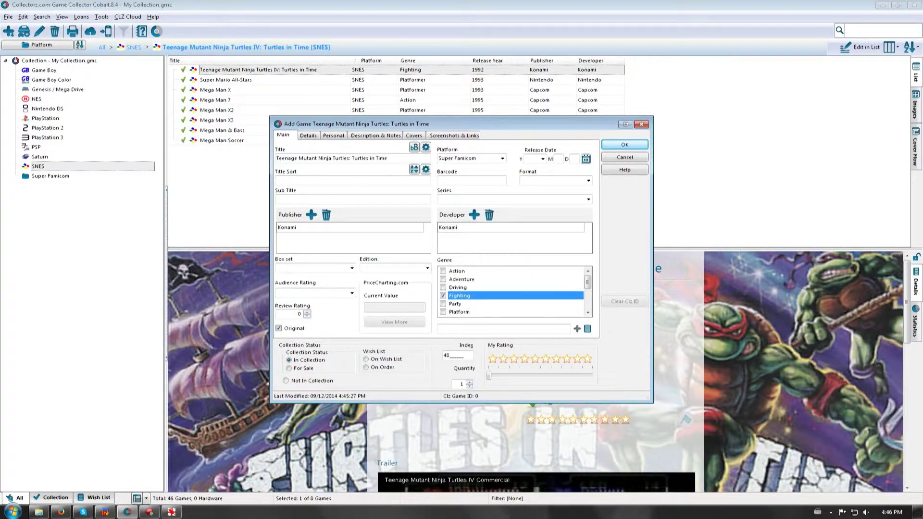
left_click(472, 181)
type("1992")
- Set the new game's format to Cartridge and its series to Teenage Mutant Ninja Turtles
left_click(589, 180)
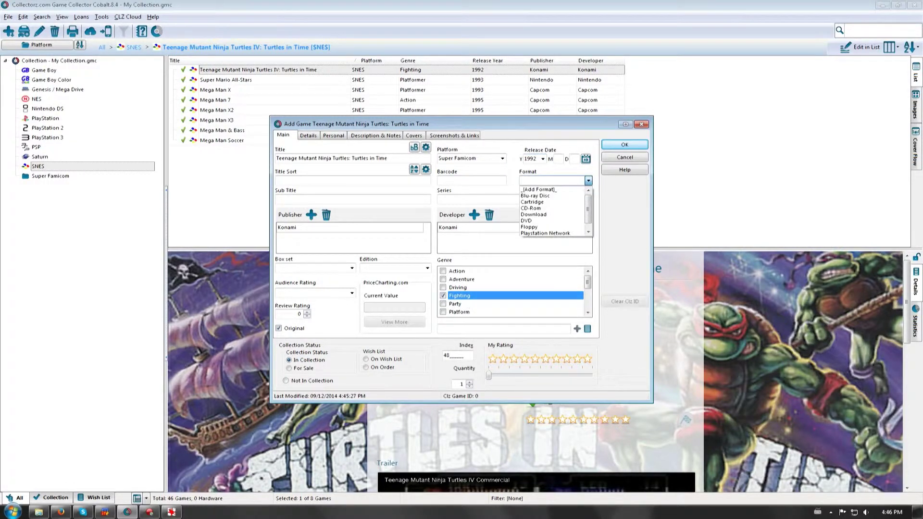
scroll(553, 211, "down", 1)
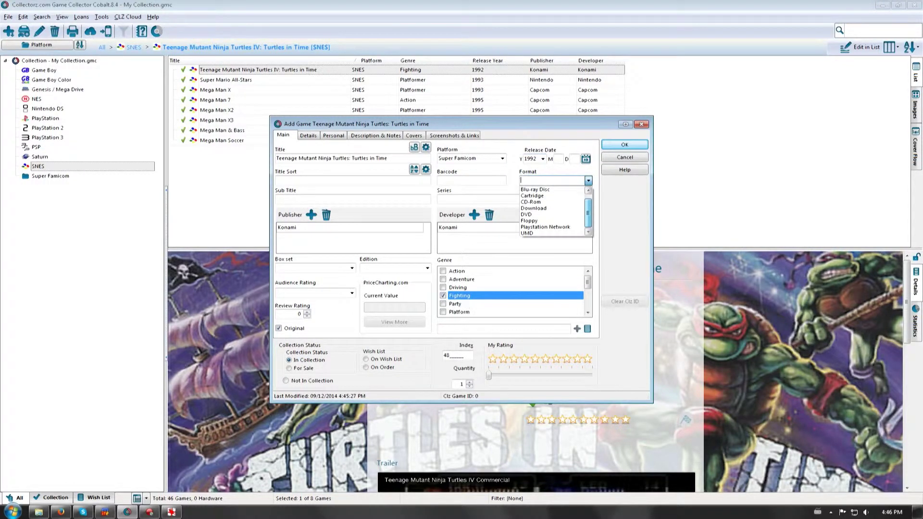
left_click(543, 195)
left_click(589, 199)
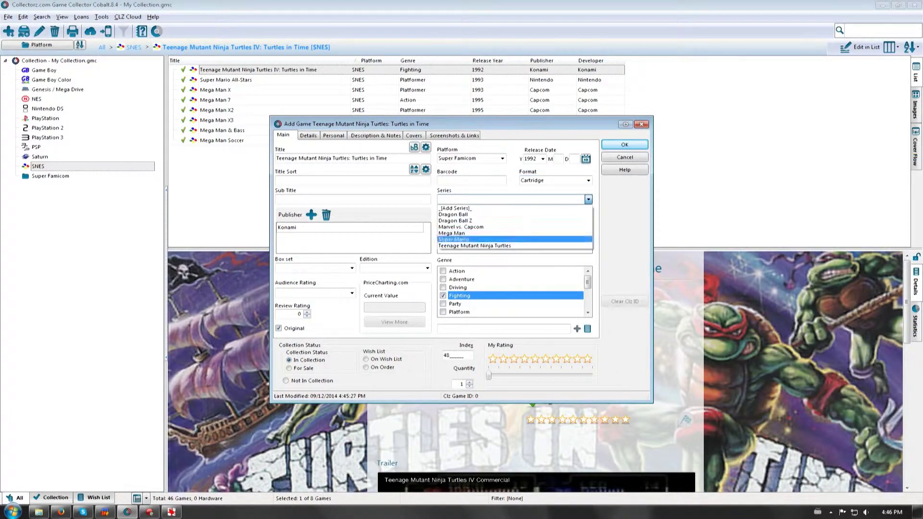
left_click(473, 246)
left_click(365, 199)
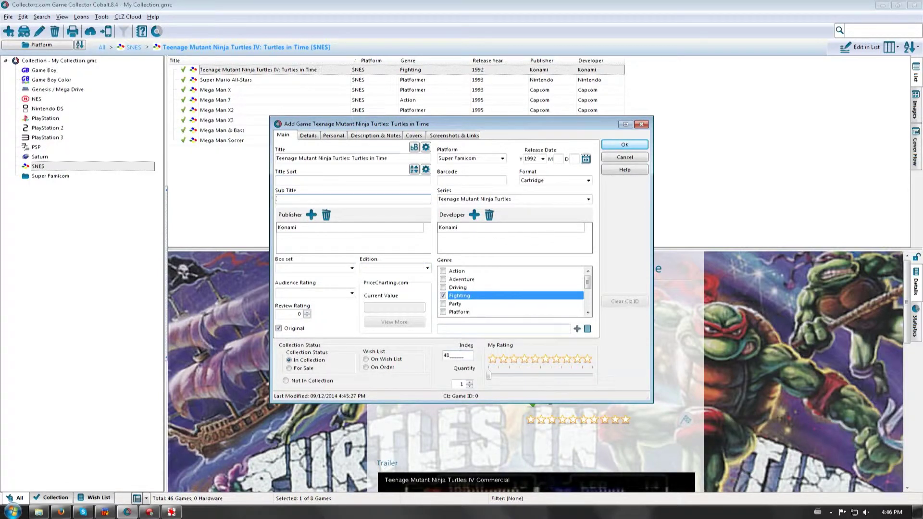
- Set the new game's region to Japan in its details
key("ctrl+Tab")
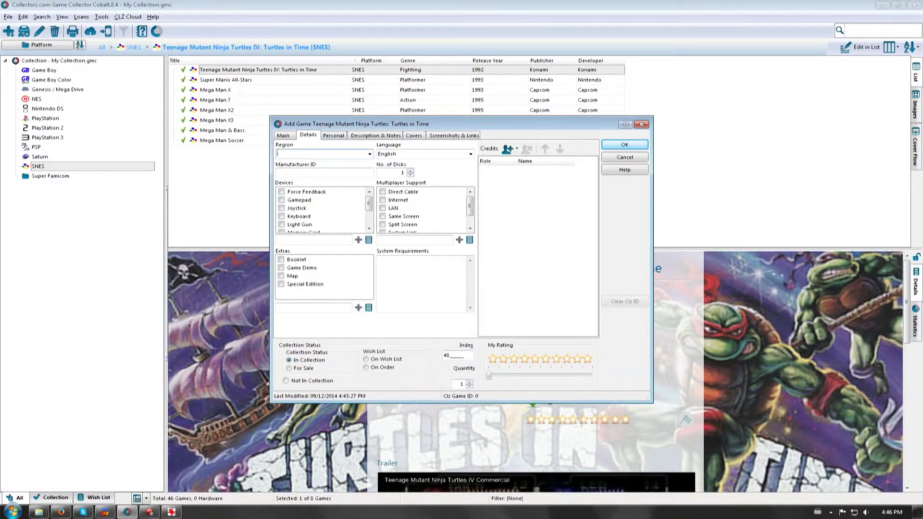
key("alt+Down")
key("Down")
key("Return")
- Load the image sfc-turtles from the Downloads folder as the new game's front cover
key("ctrl+Tab")
key("ctrl+Tab")
key("ctrl+Tab")
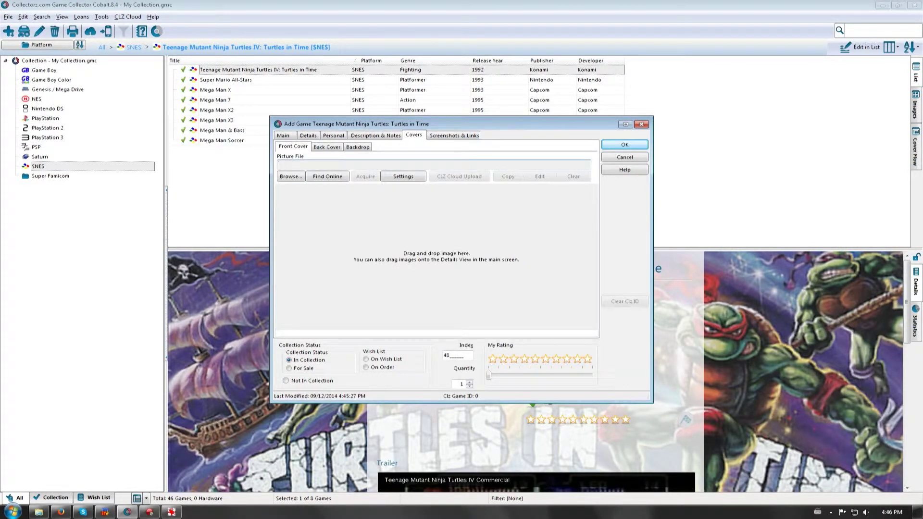
key("Return")
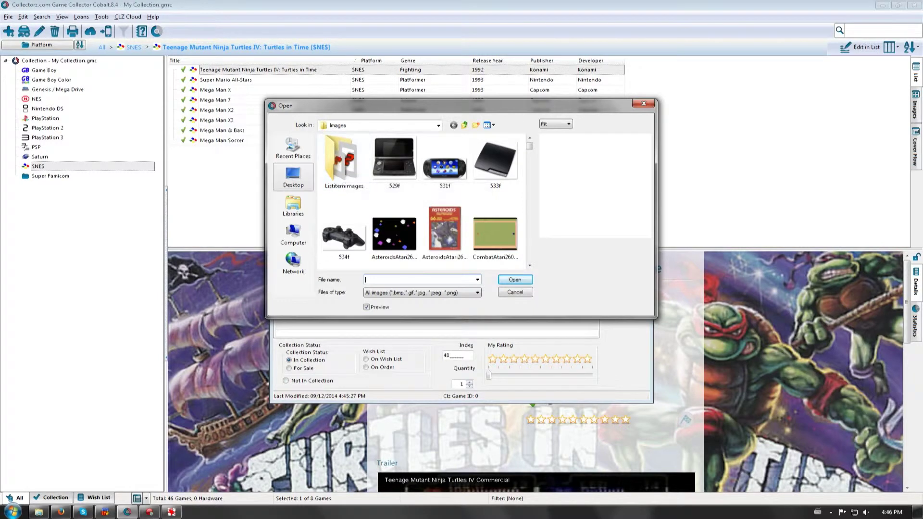
left_click(293, 206)
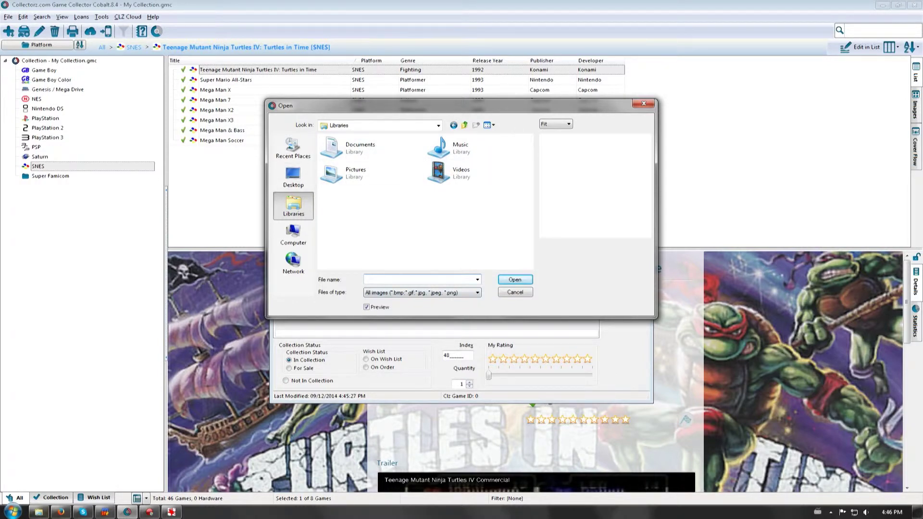
left_click(293, 235)
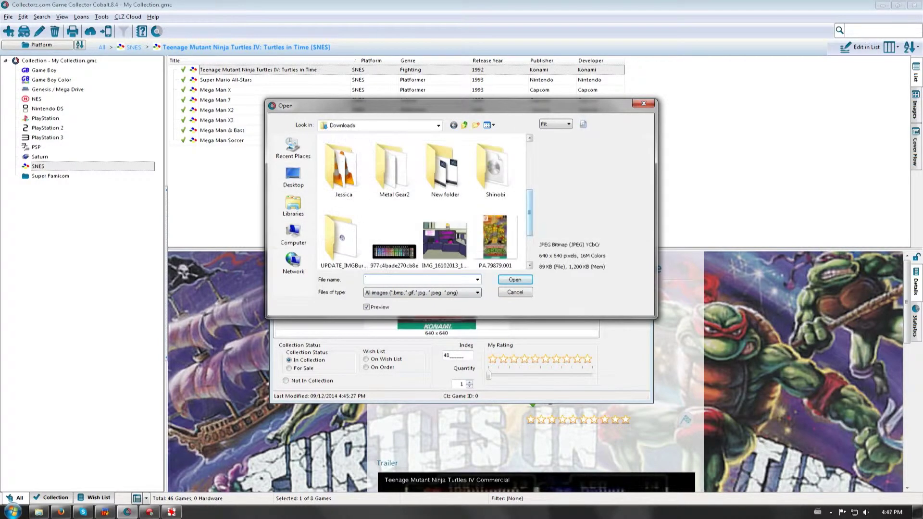
left_click_drag(530, 213, 529, 239)
left_click(344, 242)
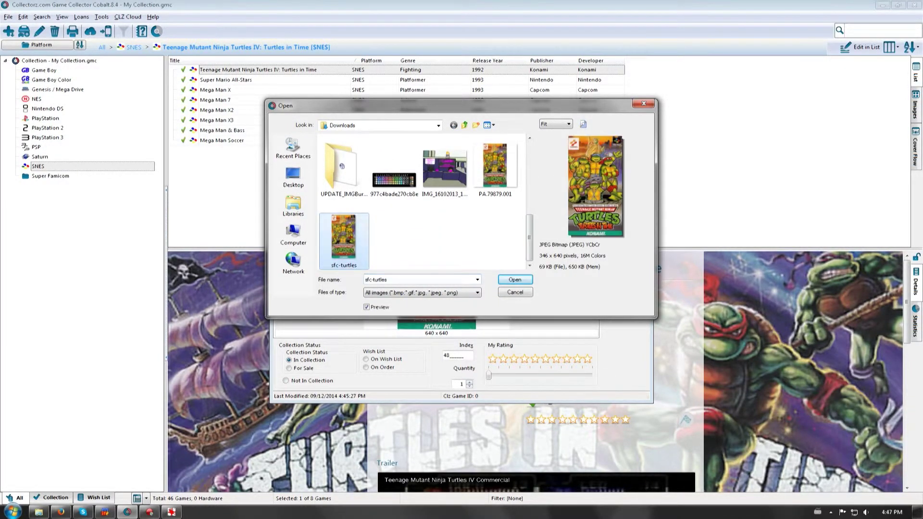
key("Return")
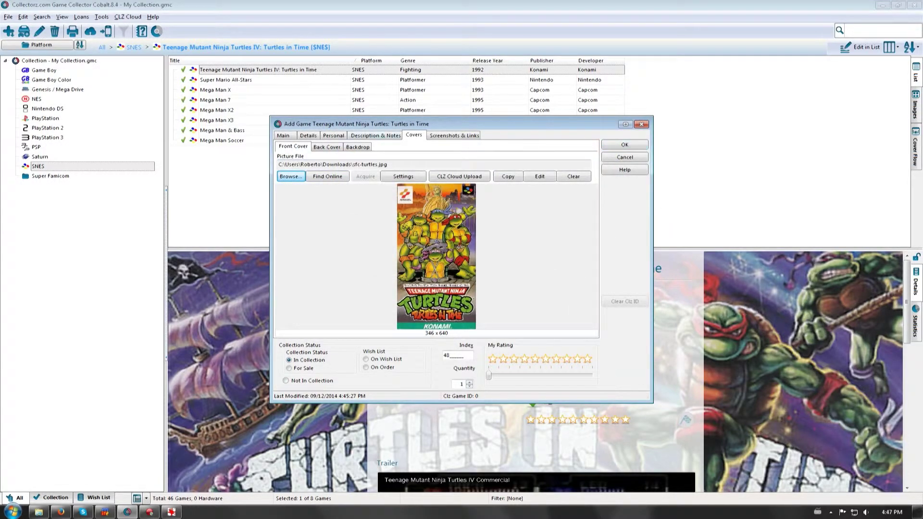
- Check the back cover, backdrop, and screenshots and links pages, and save the new Turtles in Time entry to the collection
left_click(327, 147)
left_click(358, 147)
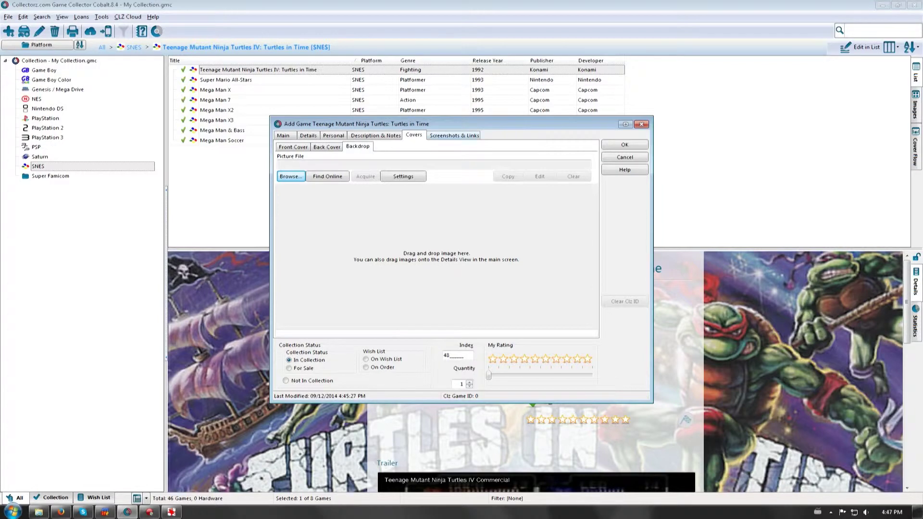
left_click(454, 135)
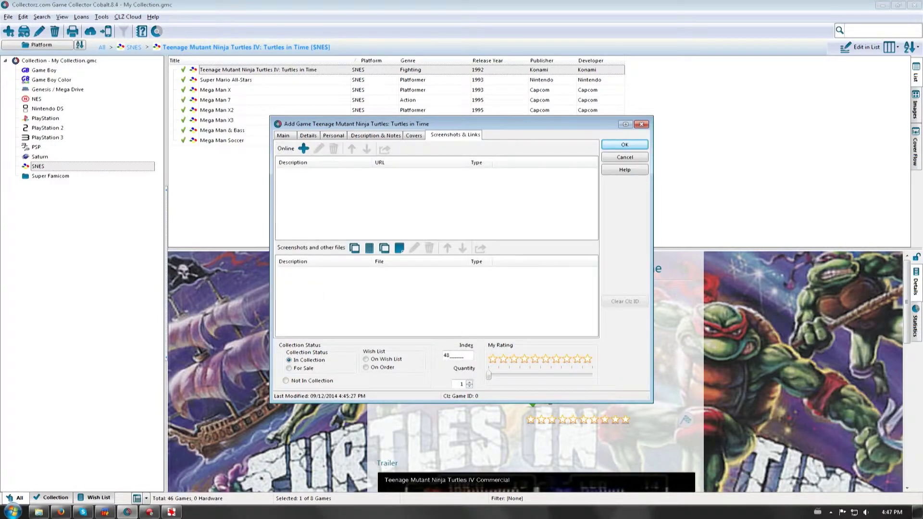
key("Return")
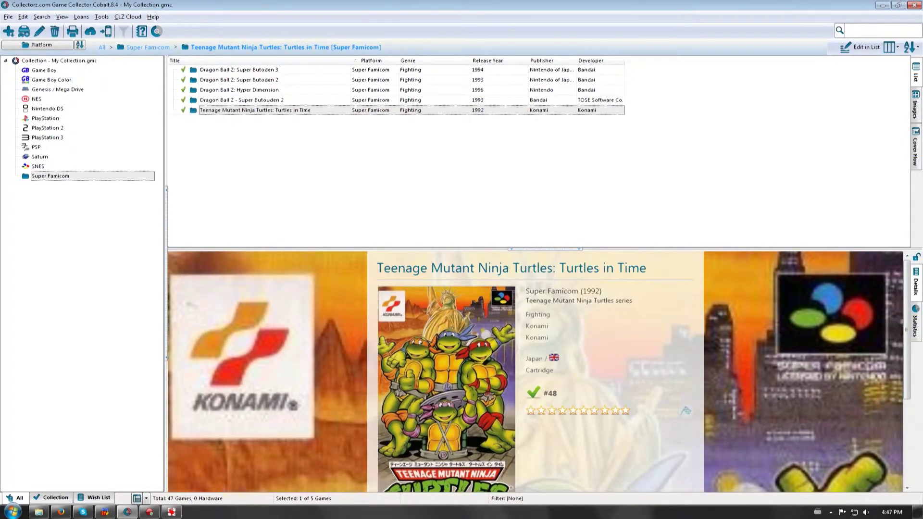
scroll(535, 370, "down", 5)
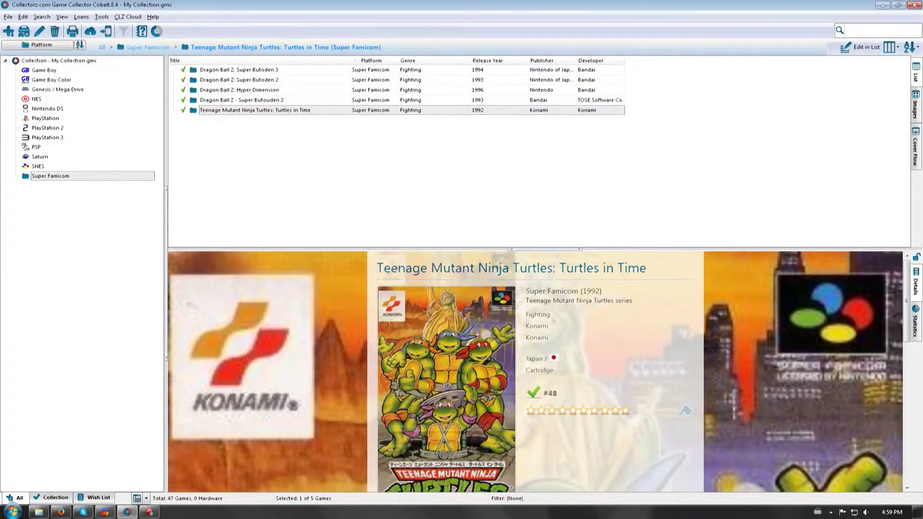
- Look through the full details of the new Turtles in Time entry, including its trailer, product details and links
scroll(536, 370, "down", 8)
scroll(535, 371, "down", 7)
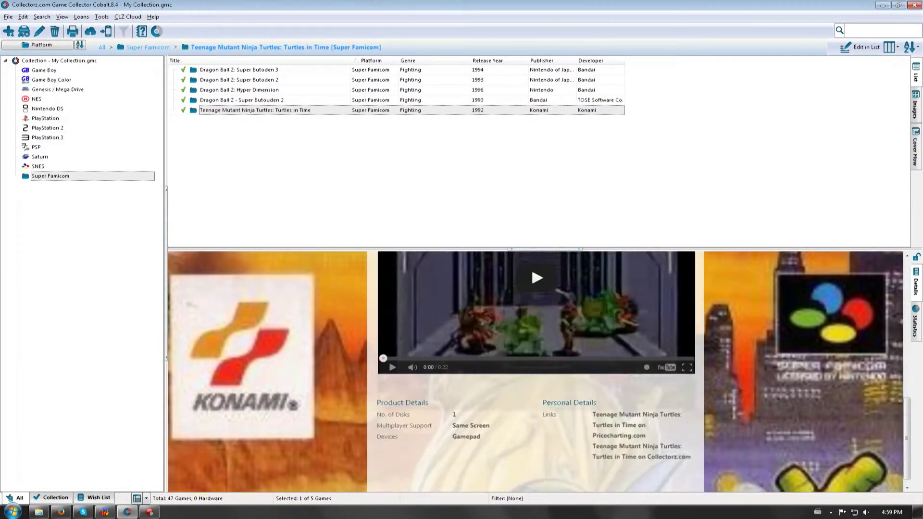
scroll(535, 370, "up", 15)
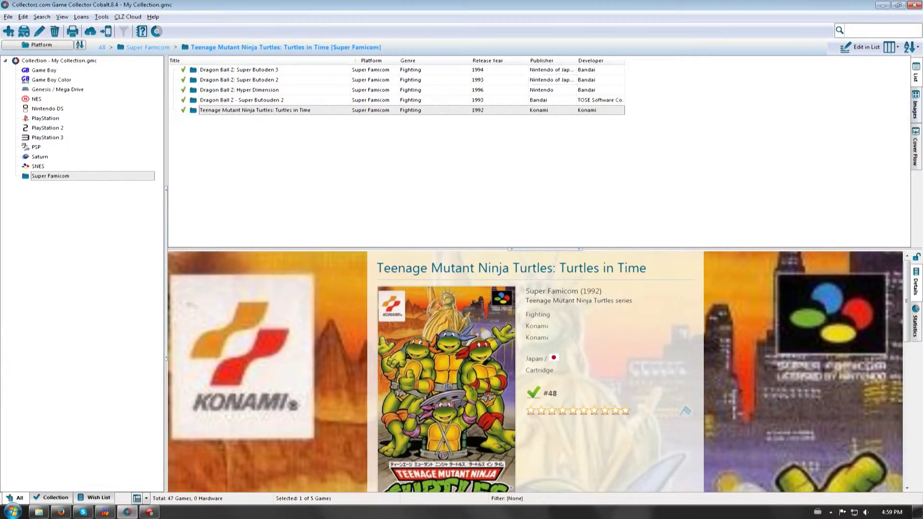
- Display the Super Famicom games as cover images on the shelf and make the thumbnails slightly smaller
left_click(916, 106)
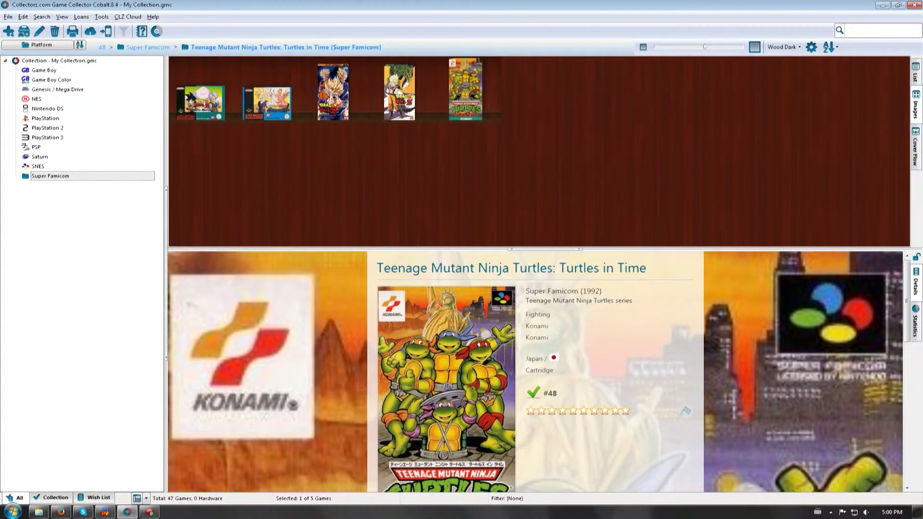
mouse_move(705, 46)
left_mouse_down()
mouse_move(742, 47)
mouse_move(673, 46)
mouse_move(693, 46)
left_mouse_up()
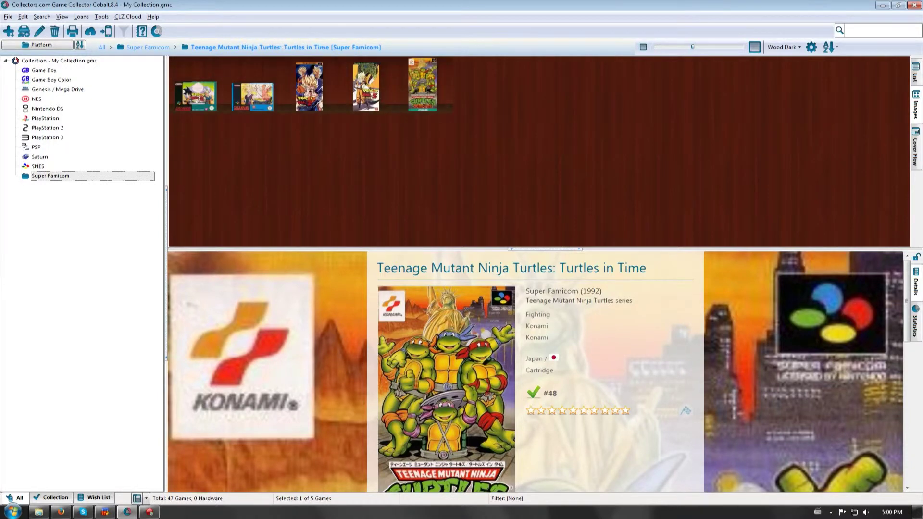
- Browse the Super Famicom games in Cover Flow back to Dragon Ball Z: Super Butoden 3 and forward to Turtles in Time
left_click(916, 149)
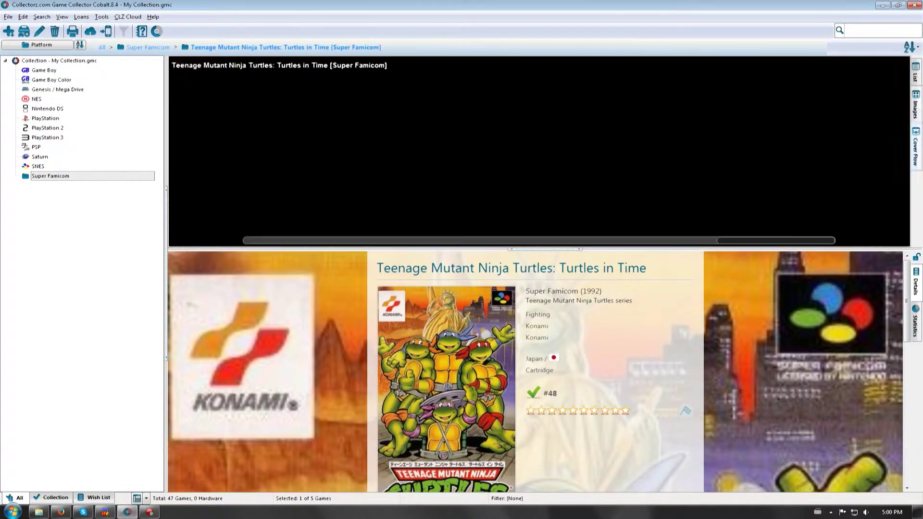
left_click(357, 168)
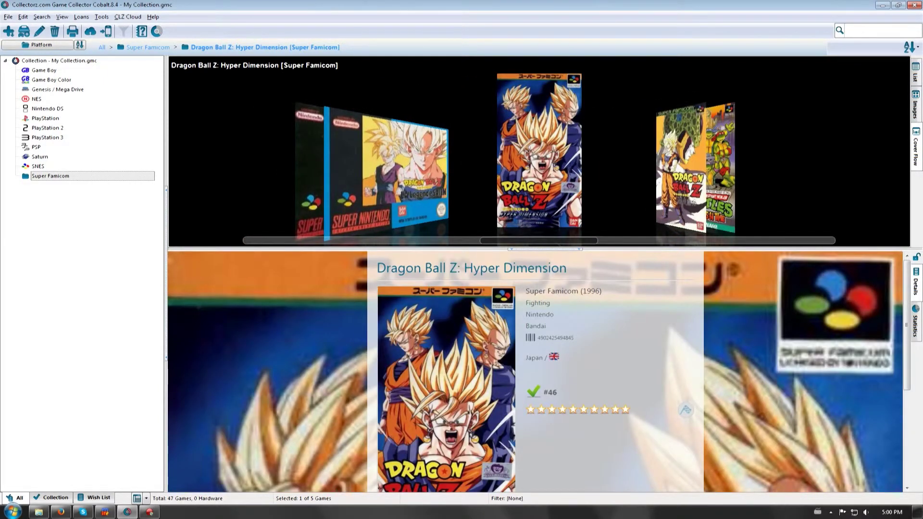
left_click(357, 168)
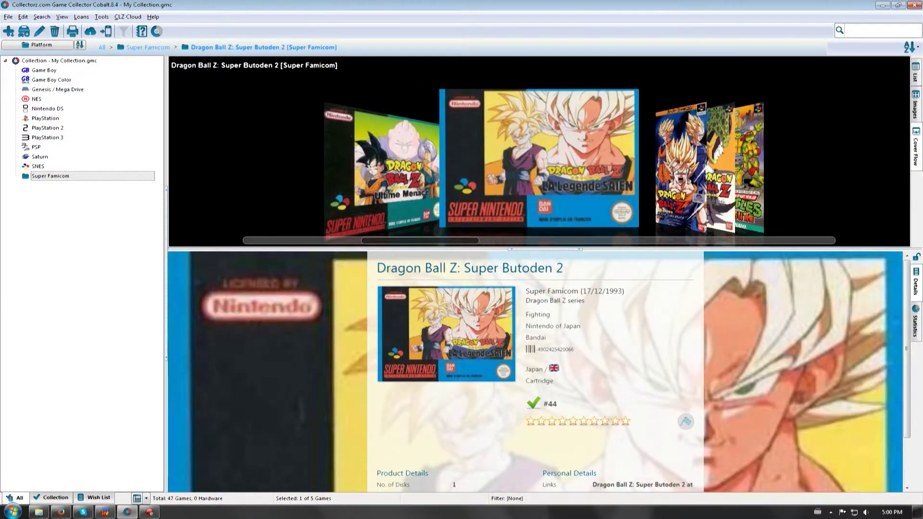
left_click(357, 168)
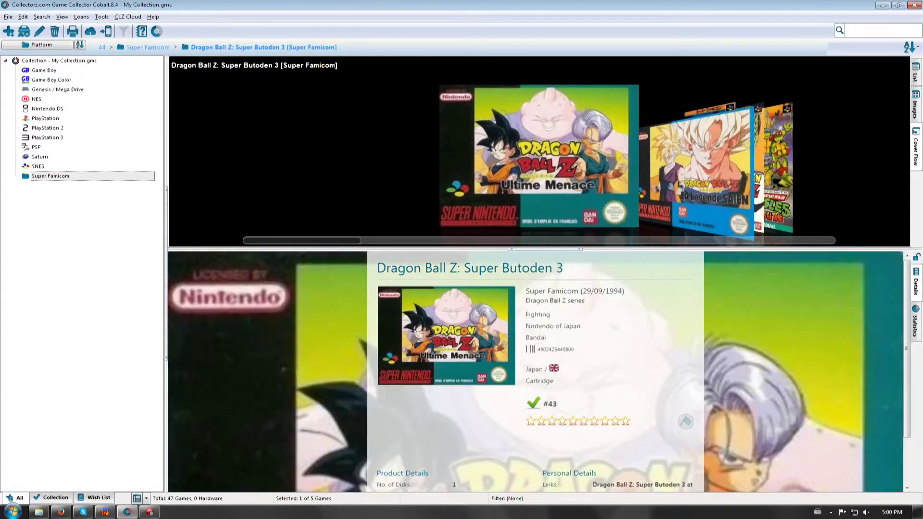
key("Right")
key("Right")
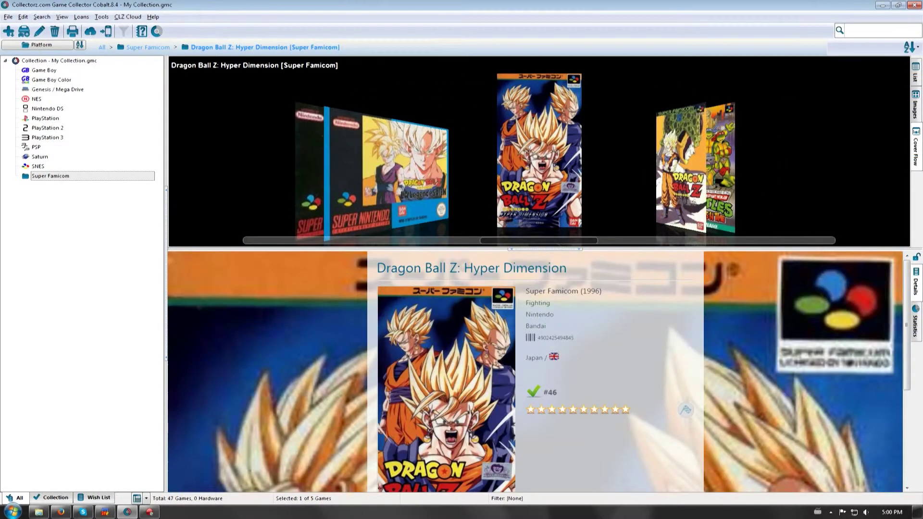
key("Right")
key("Right")
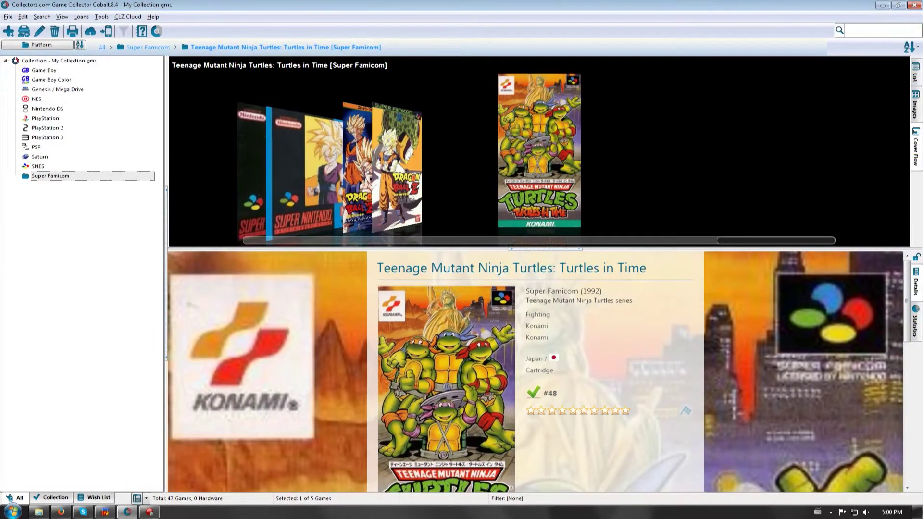
- Browse the SNES games in Cover Flow from Turtles in Time through Mega Man Soccer, and look over the latter's details
left_click(38, 166)
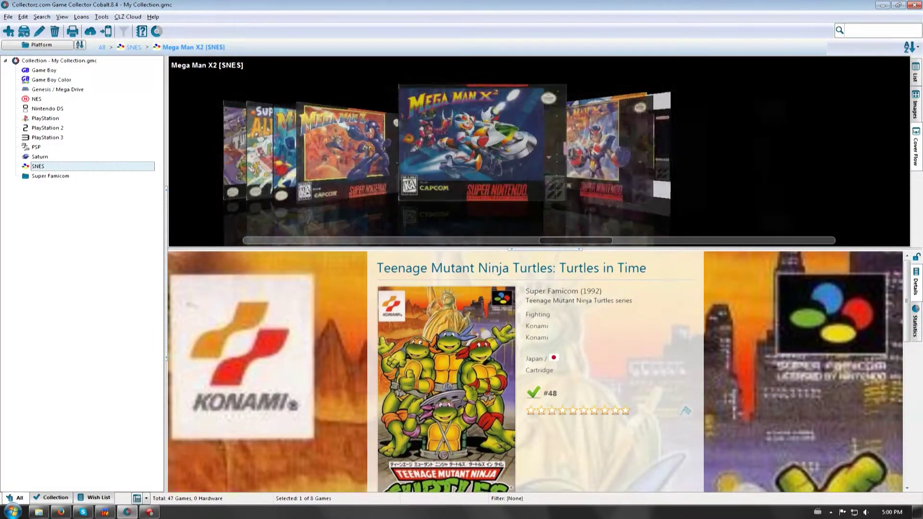
key("Home")
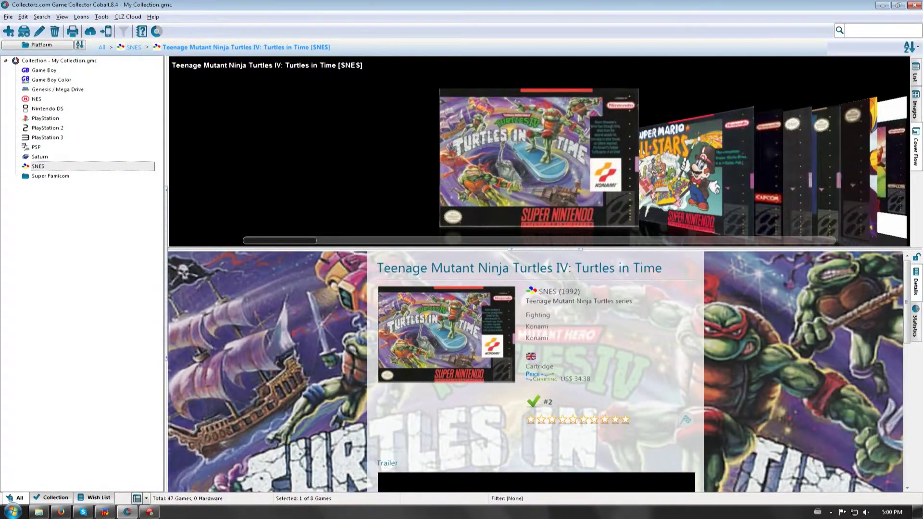
key("Right")
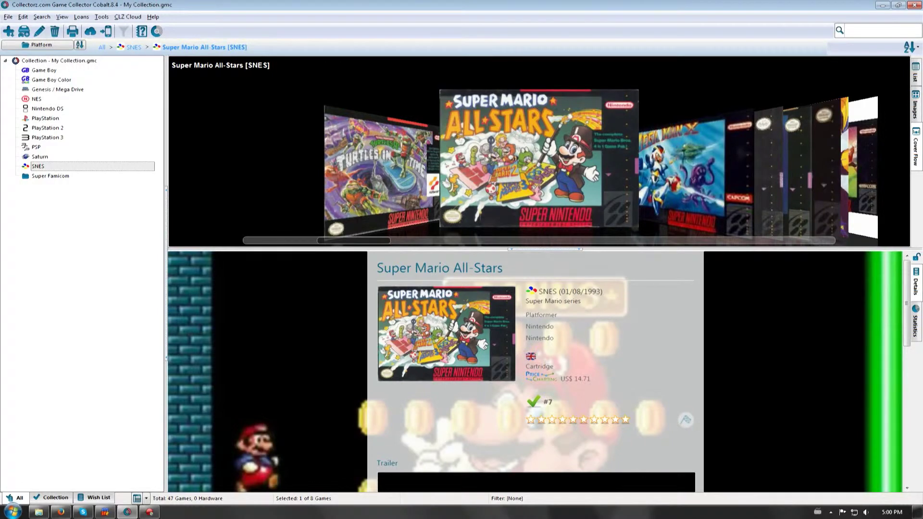
key("Right")
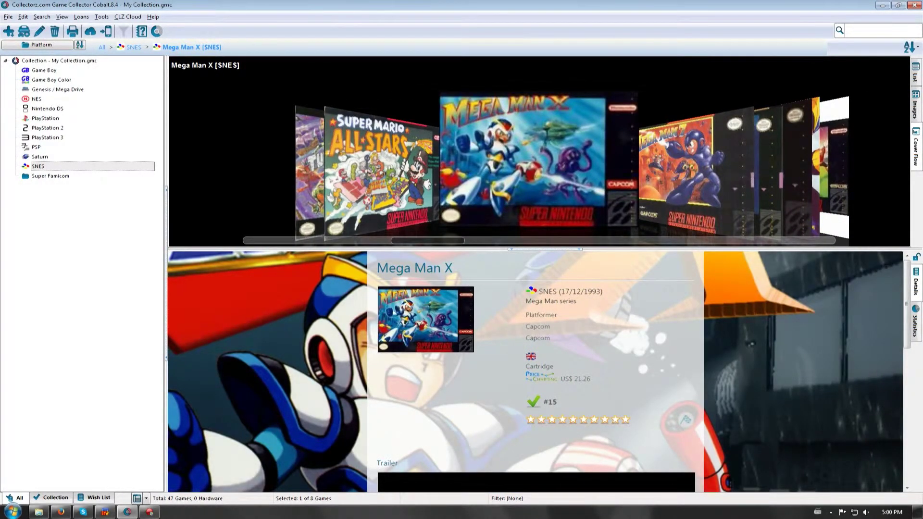
key("Right")
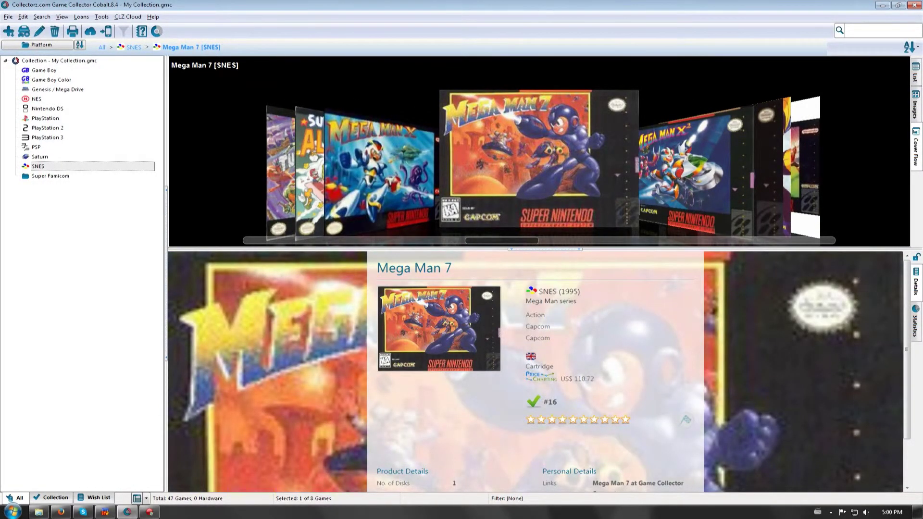
key("Right")
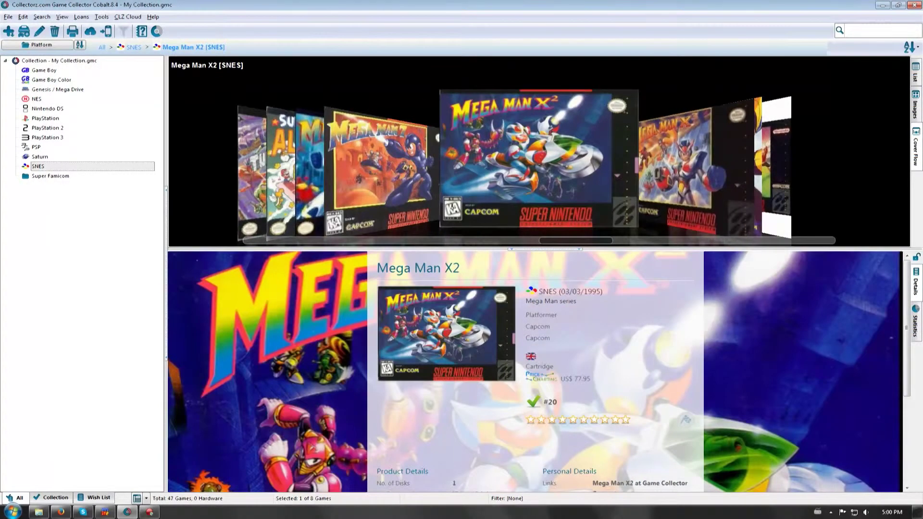
key("Right")
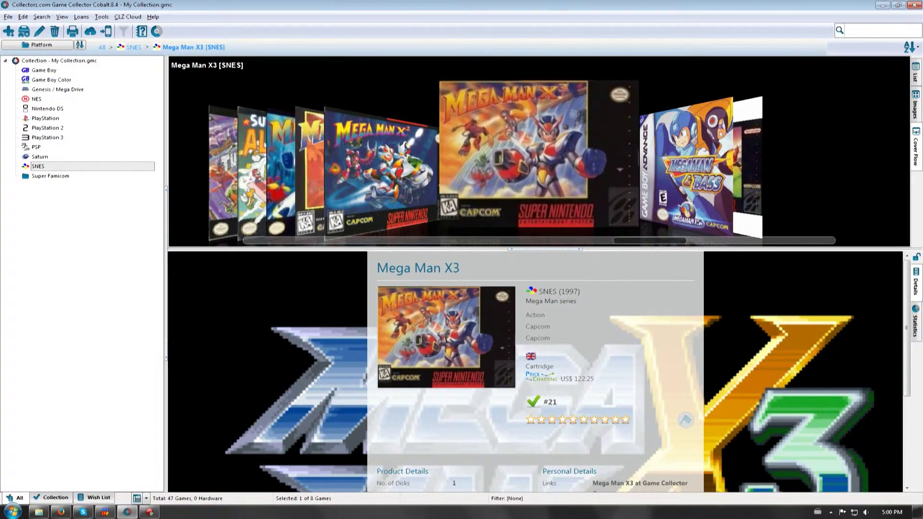
key("Right")
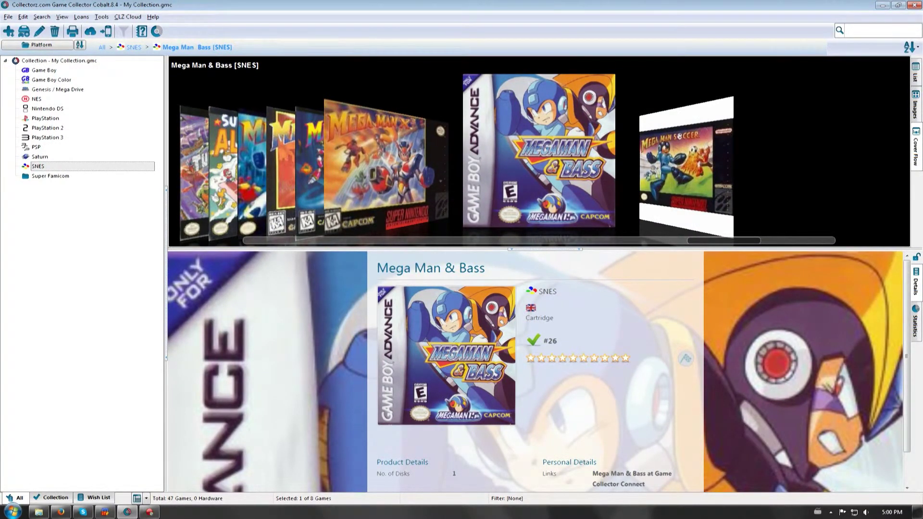
key("Right")
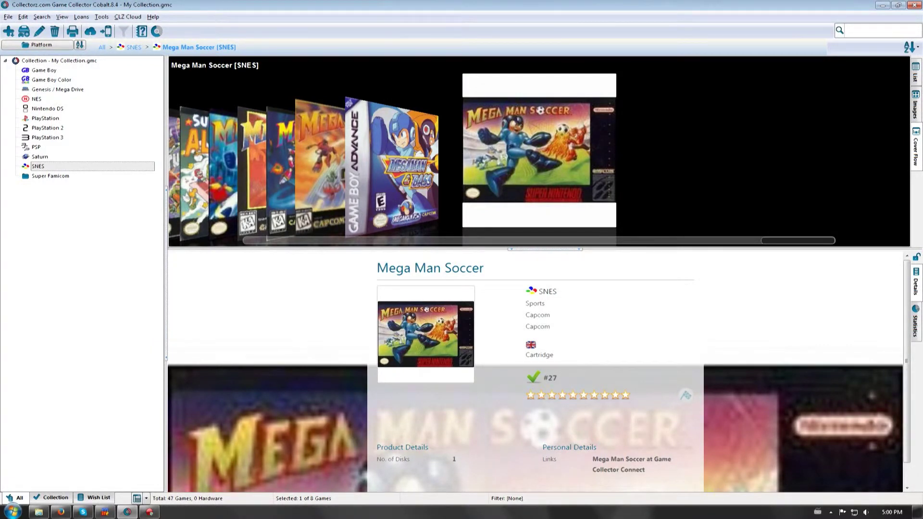
scroll(536, 371, "down", 1)
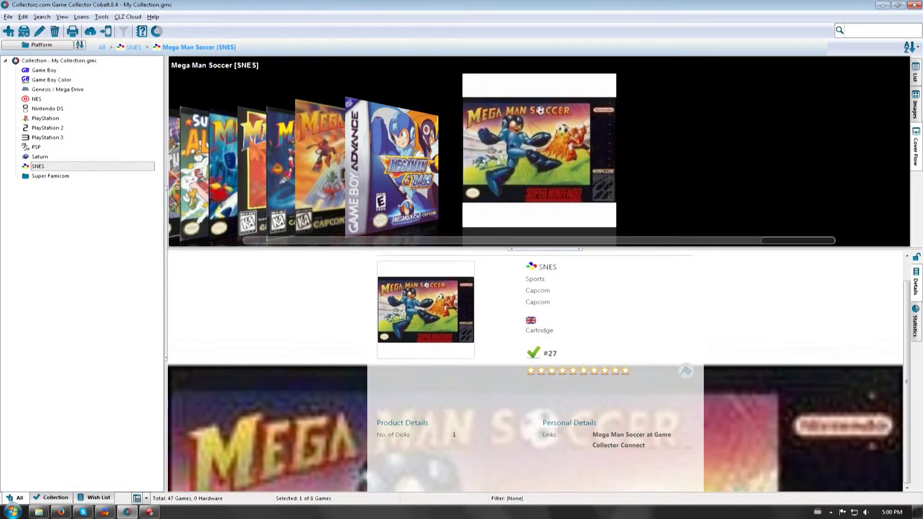
scroll(536, 317, "up", 1)
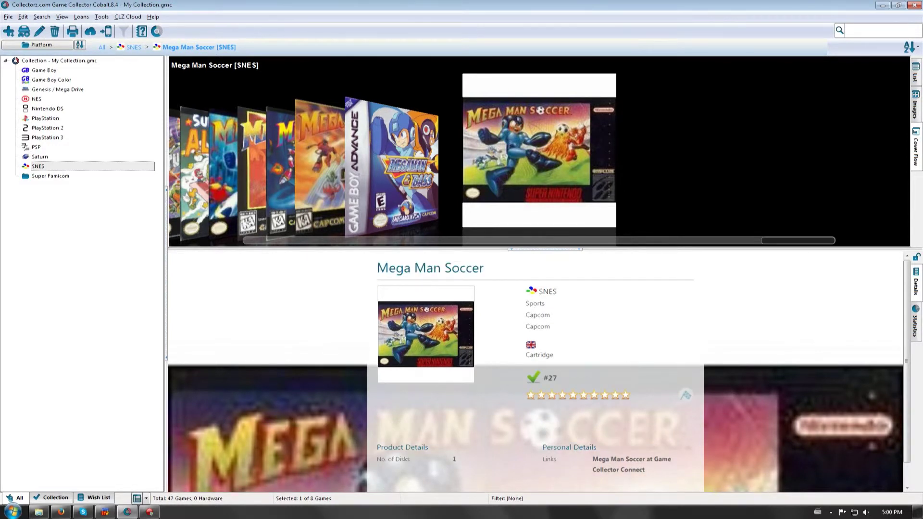
scroll(536, 318, "down", 1)
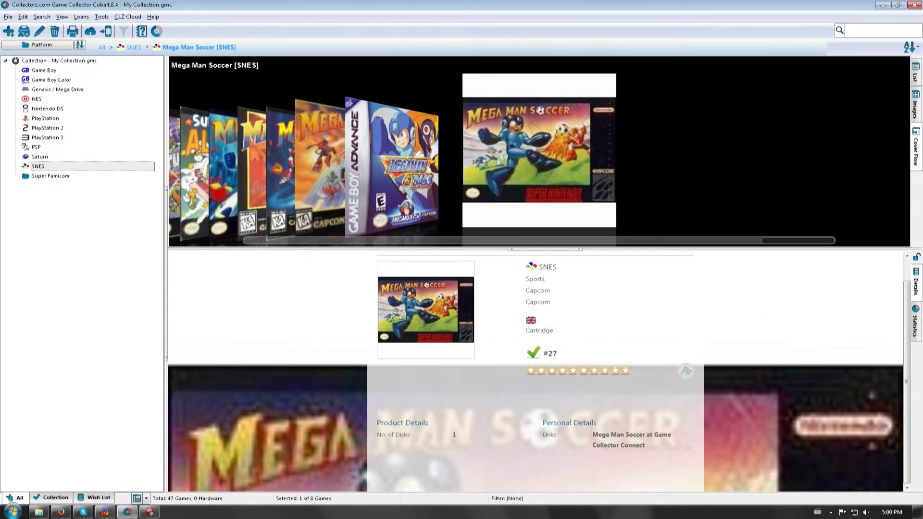
- Browse the whole collection across all platforms in Cover Flow, back through the Game Boy games and forward to Mega Man 6
left_click(59, 60)
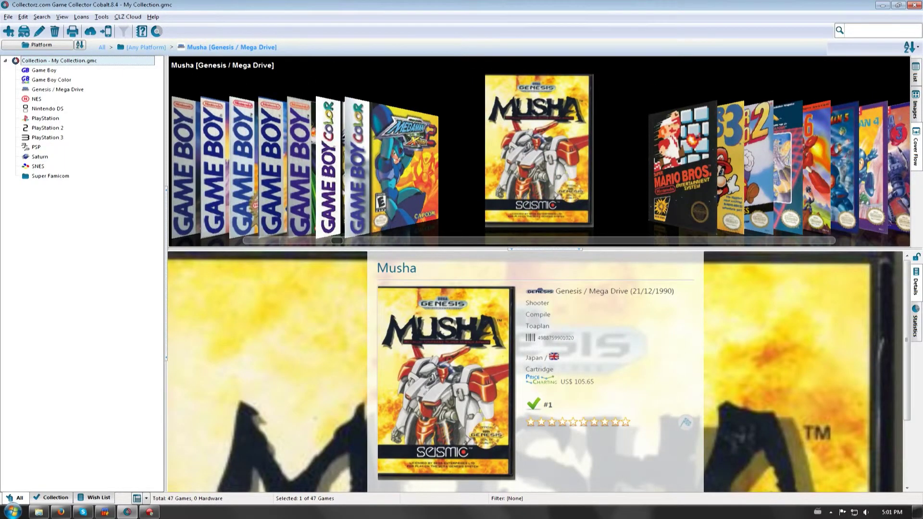
scroll(539, 152, "up", 4)
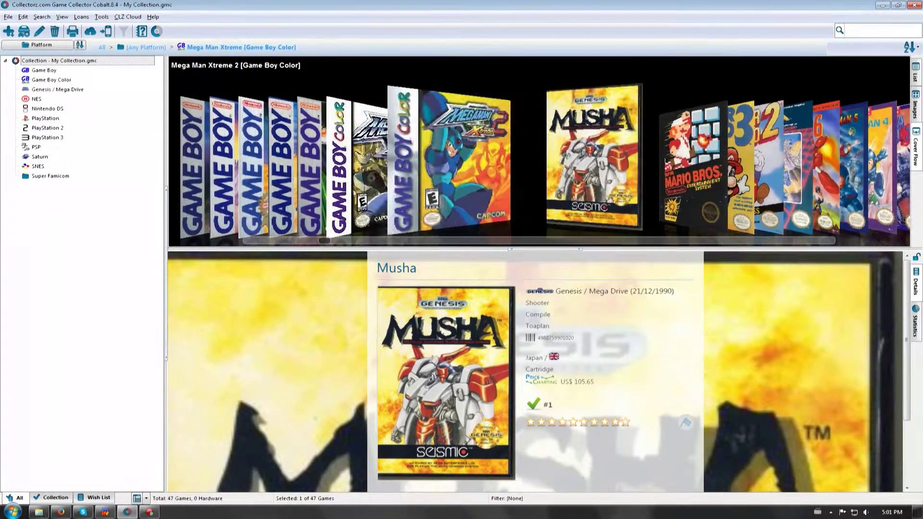
scroll(539, 152, "up", 3)
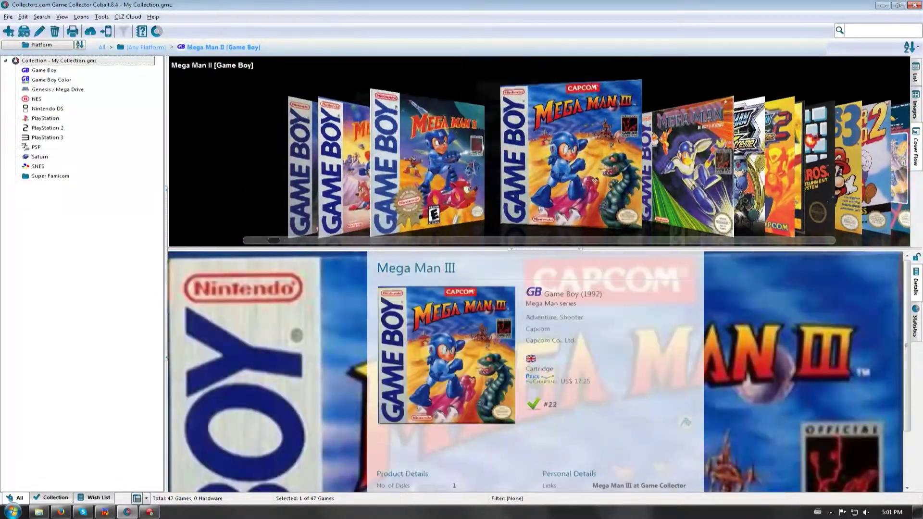
scroll(587, 157, "down", 7)
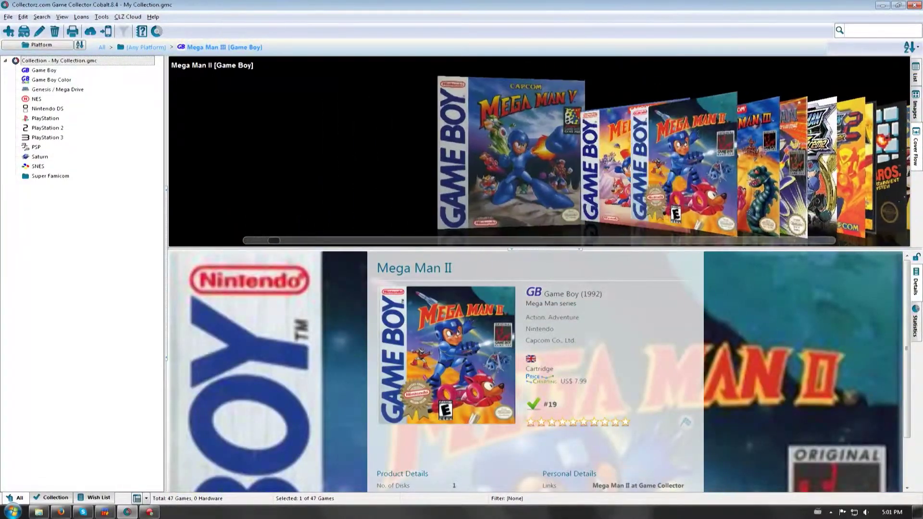
scroll(588, 157, "down", 7)
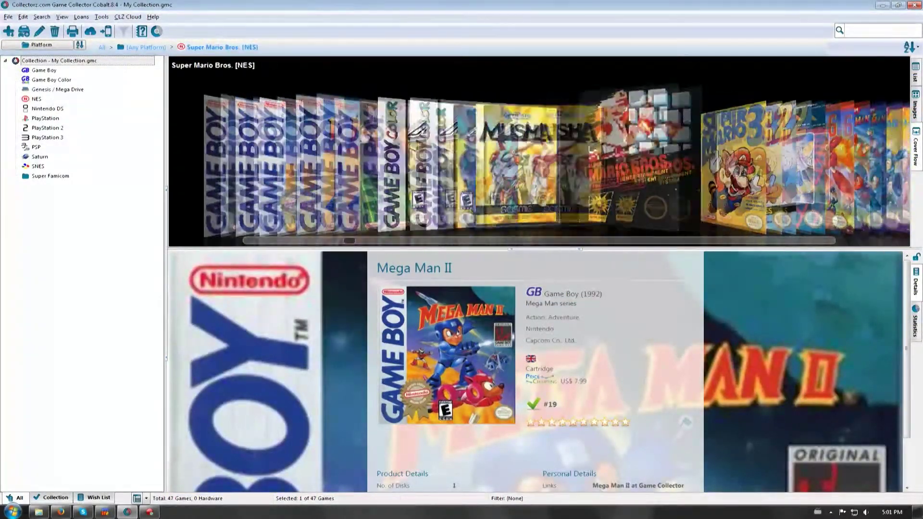
scroll(539, 152, "down", 2)
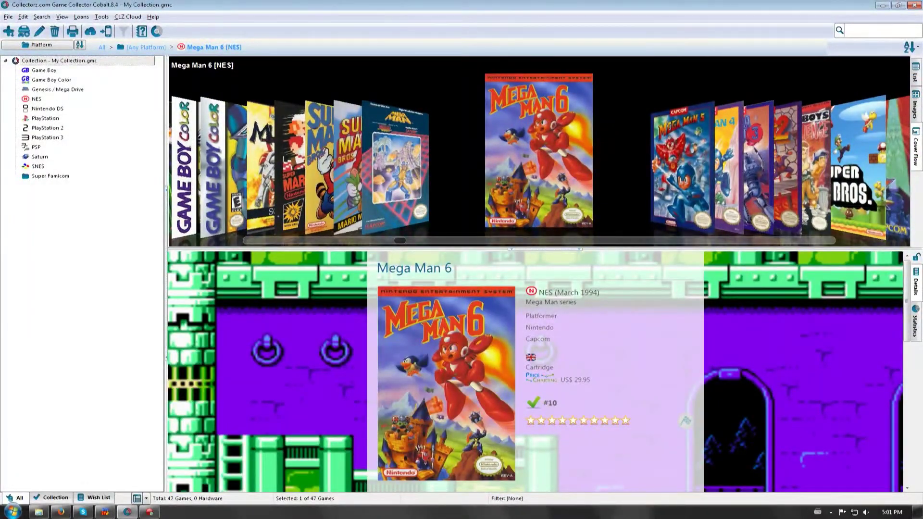
- Show the whole collection as cover images in a taller shelf area, and view Turtles in Time and New Super Mario Bros
left_click(915, 105)
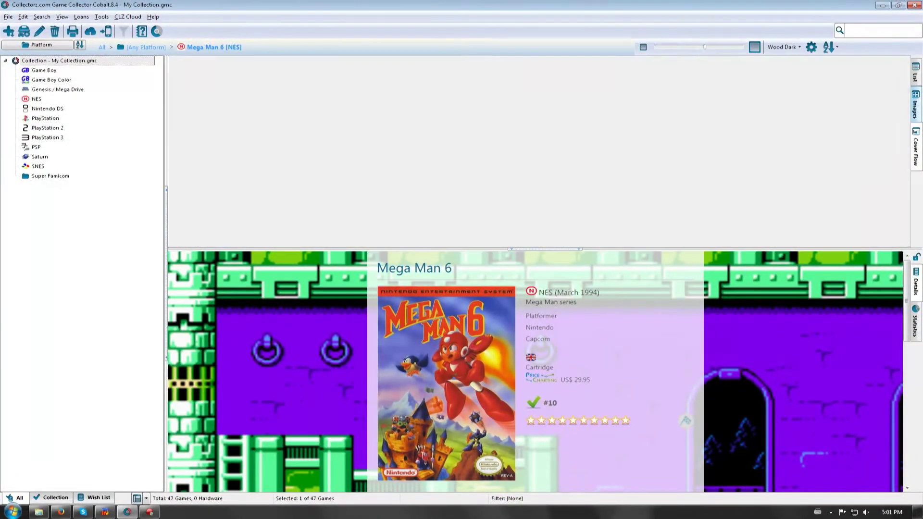
left_click_drag(545, 250, 545, 339)
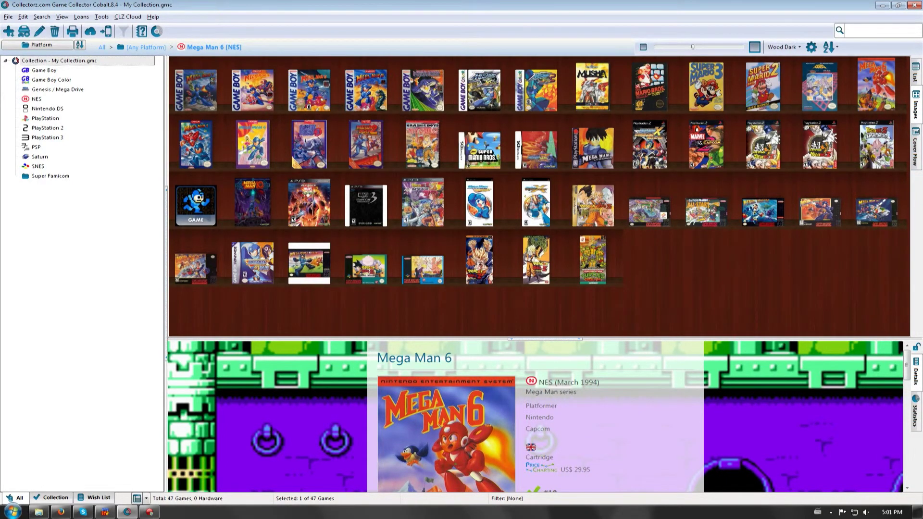
left_click(593, 261)
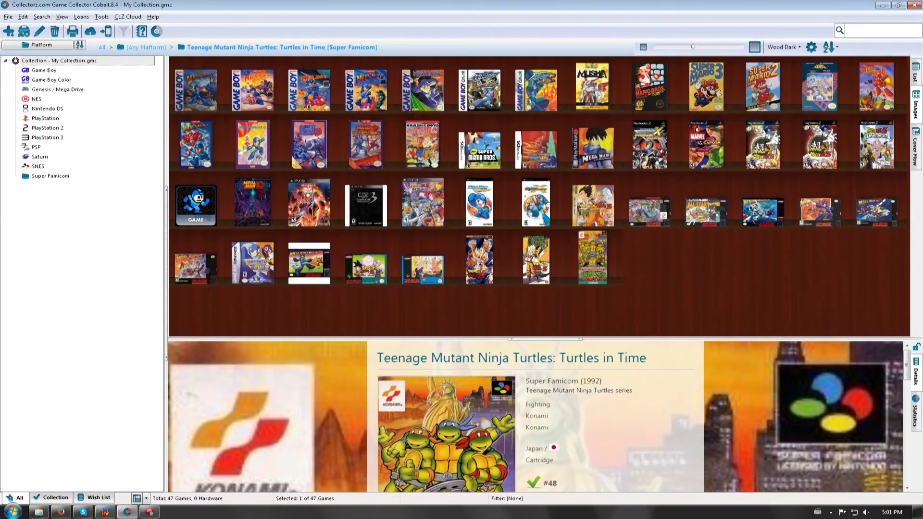
left_click(480, 149)
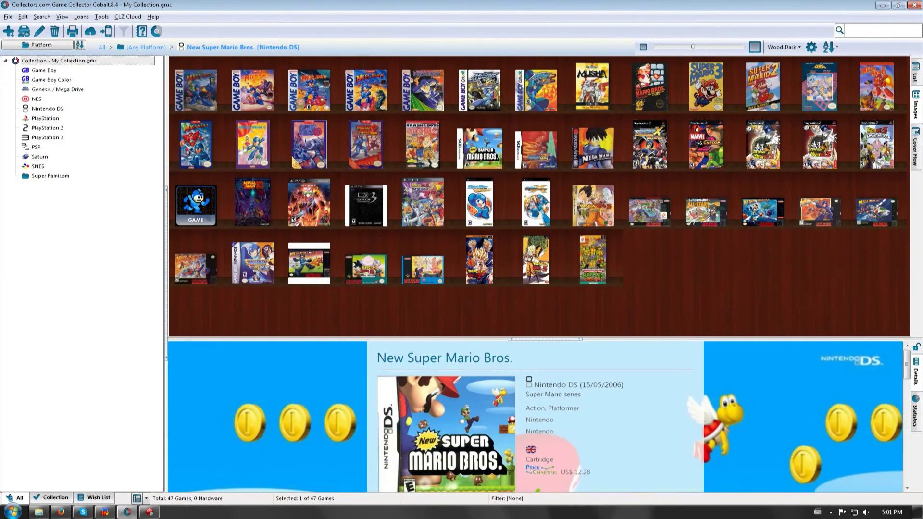